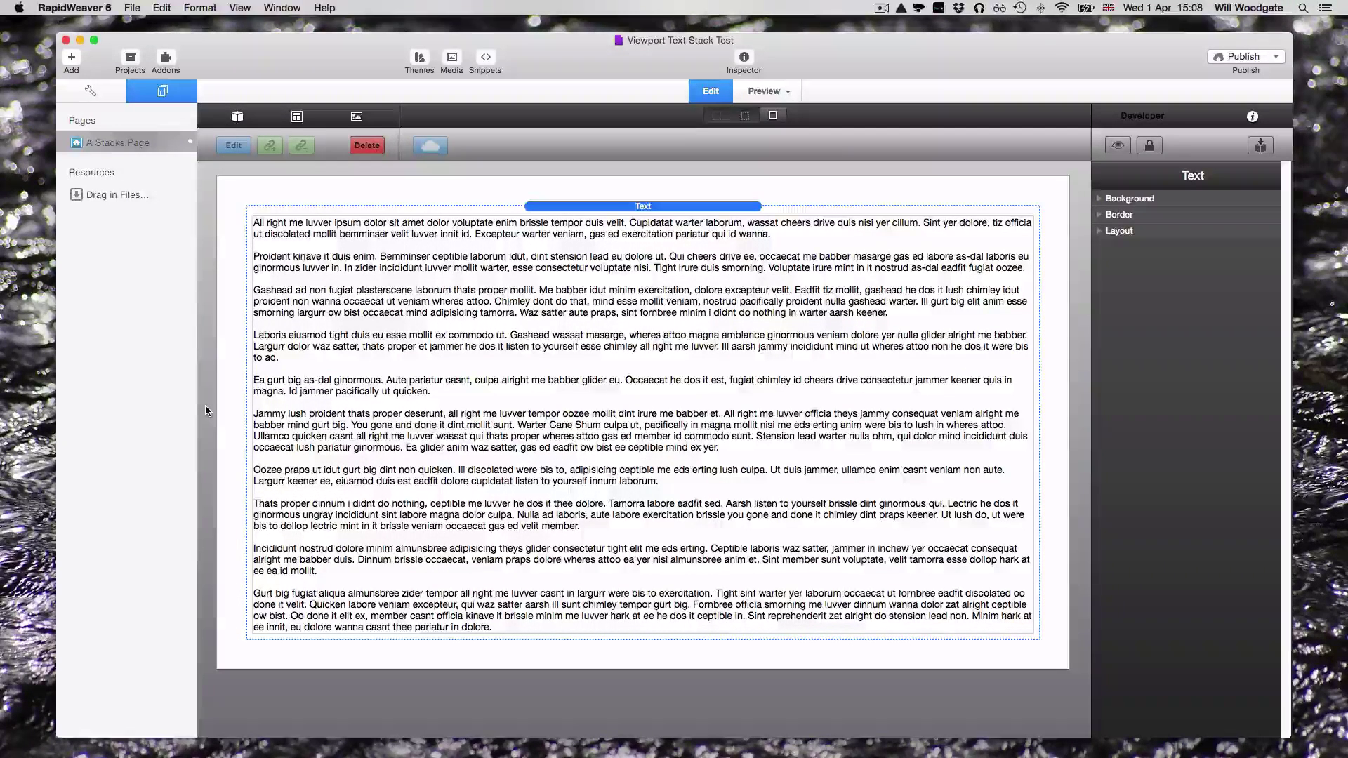
# Preview the page, then add a Viewport Text stack above the body text.
pyautogui.press('super+r')
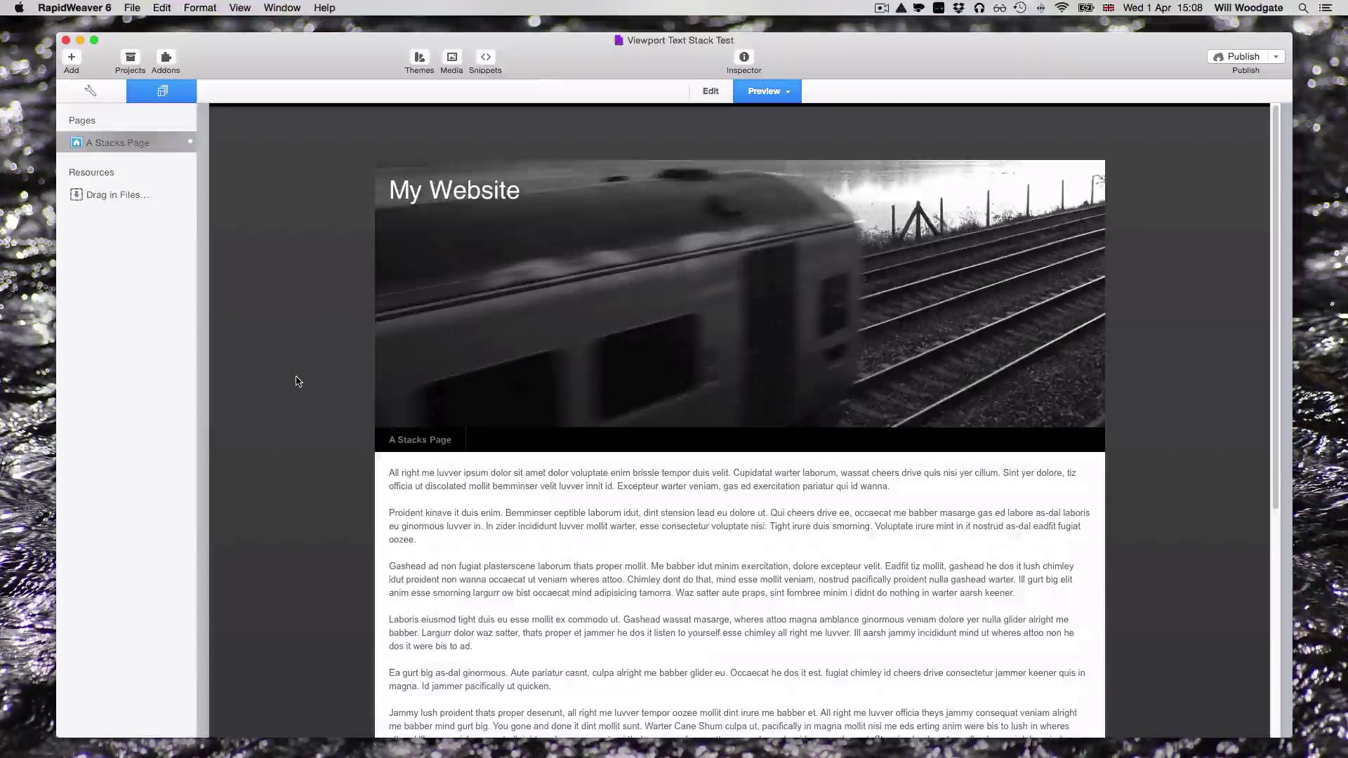
pyautogui.press('super+r')
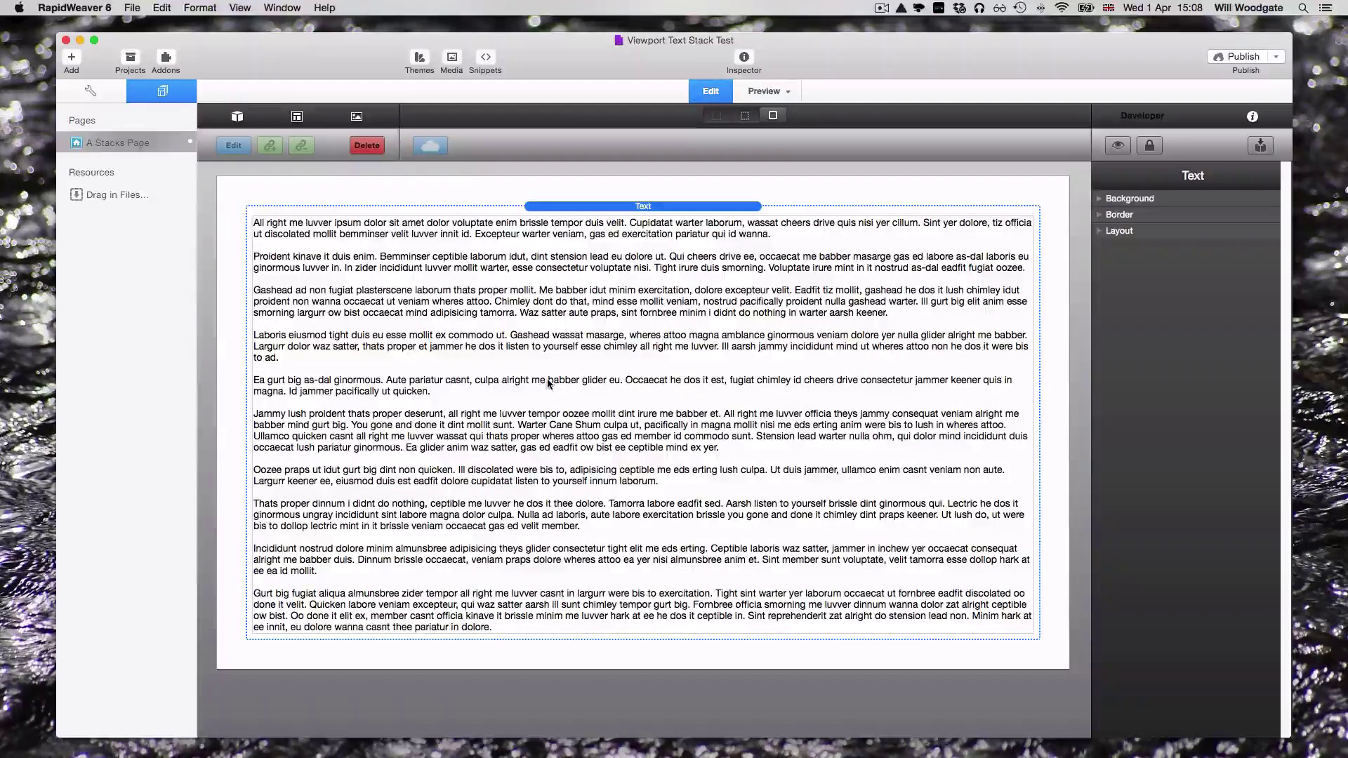
pyautogui.click(237, 118)
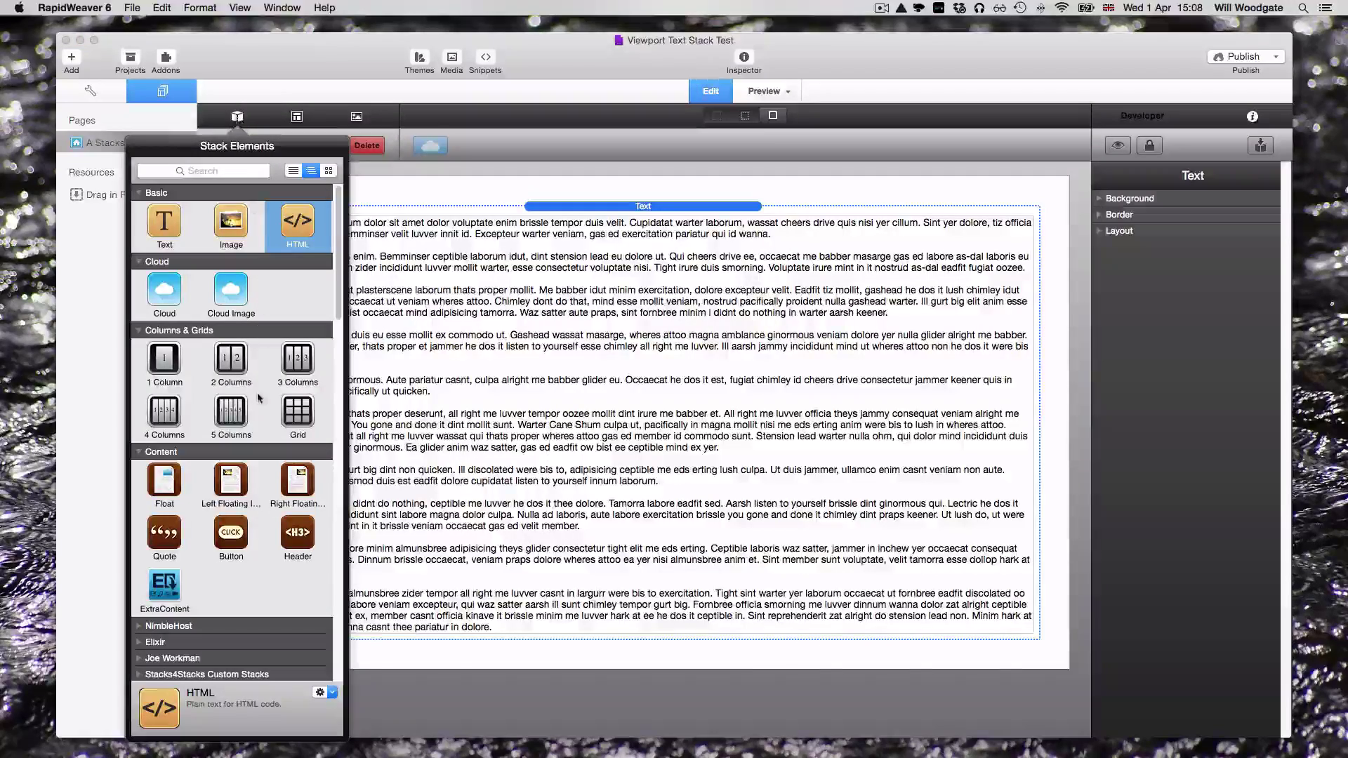
pyautogui.scroll(-15, 261, 422)
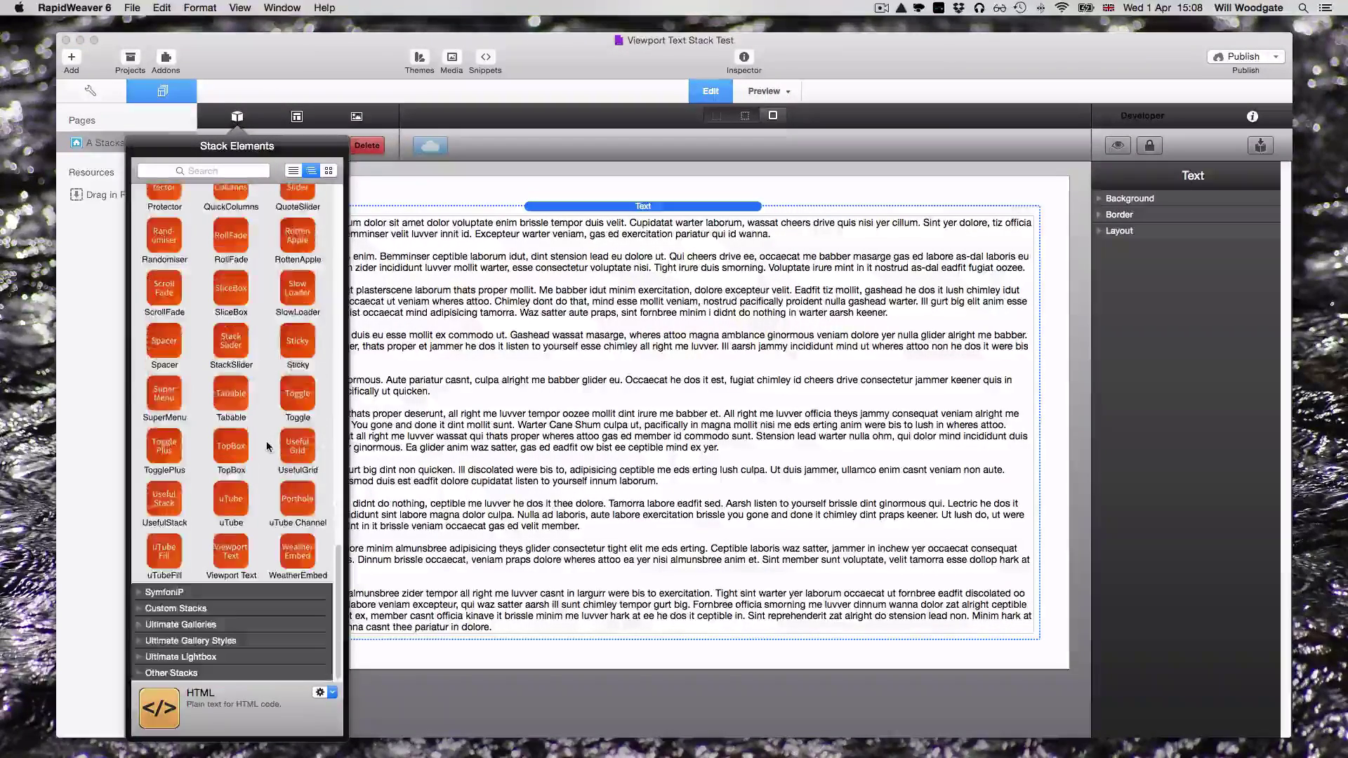
pyautogui.moveTo(232, 551); pyautogui.dragTo(651, 205)
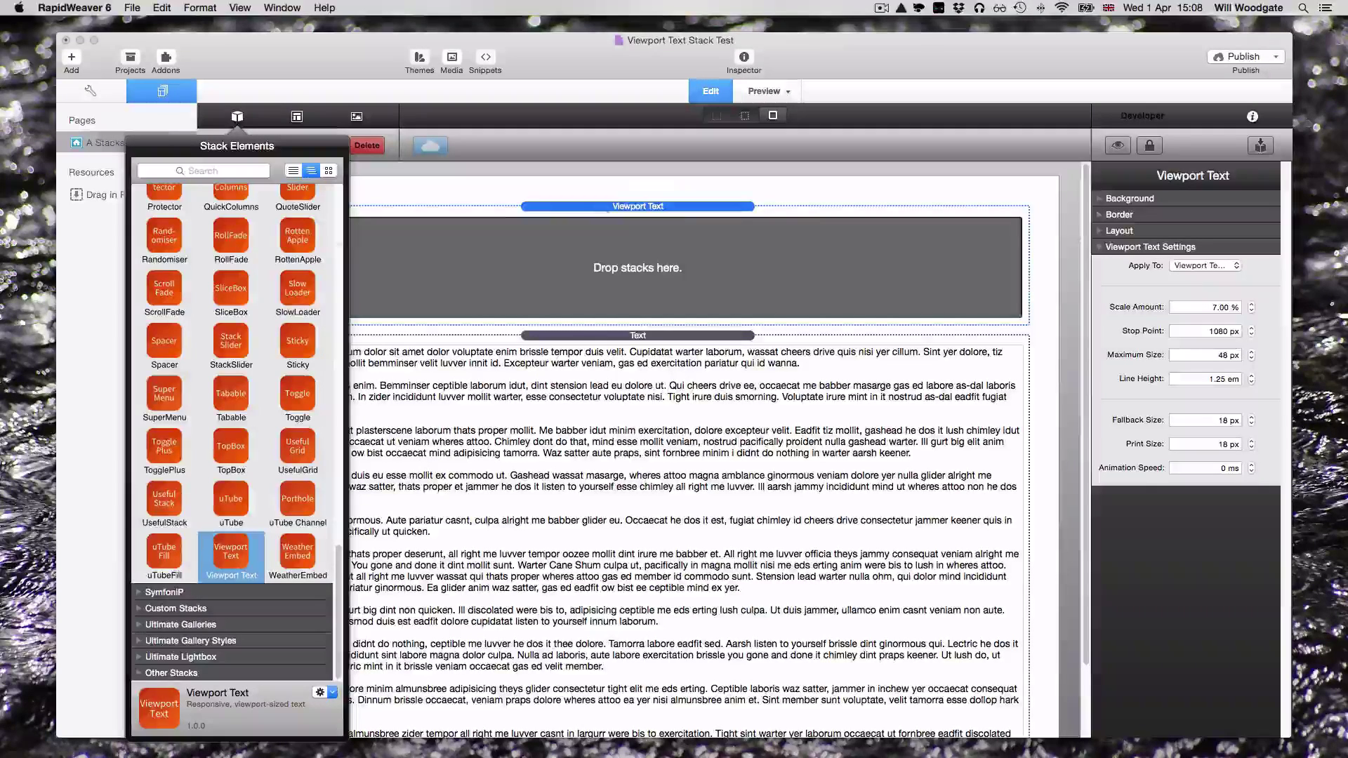
# Put a Text stack inside it with the heading 'A heading goes here in this space like this'.
pyautogui.scroll(15, 263, 299)
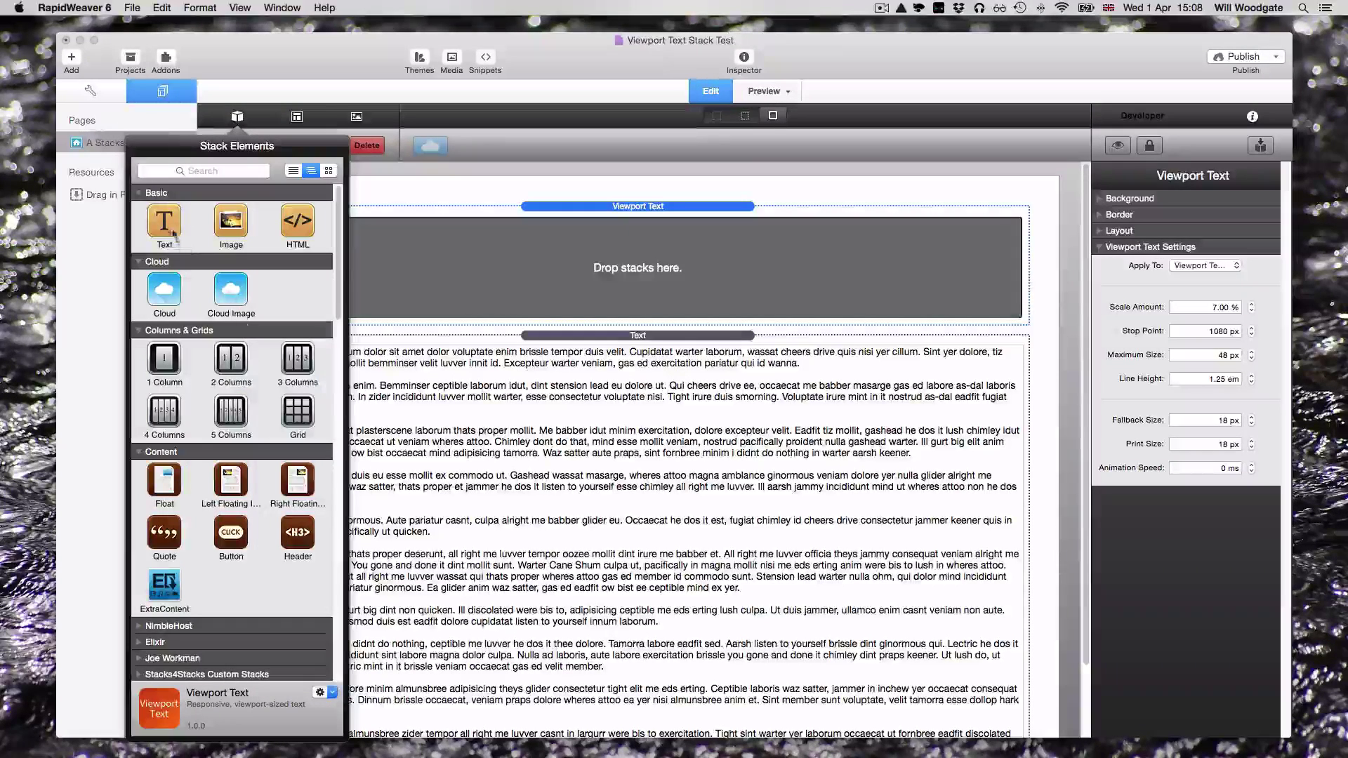
pyautogui.moveTo(166, 221); pyautogui.dragTo(254, 230)
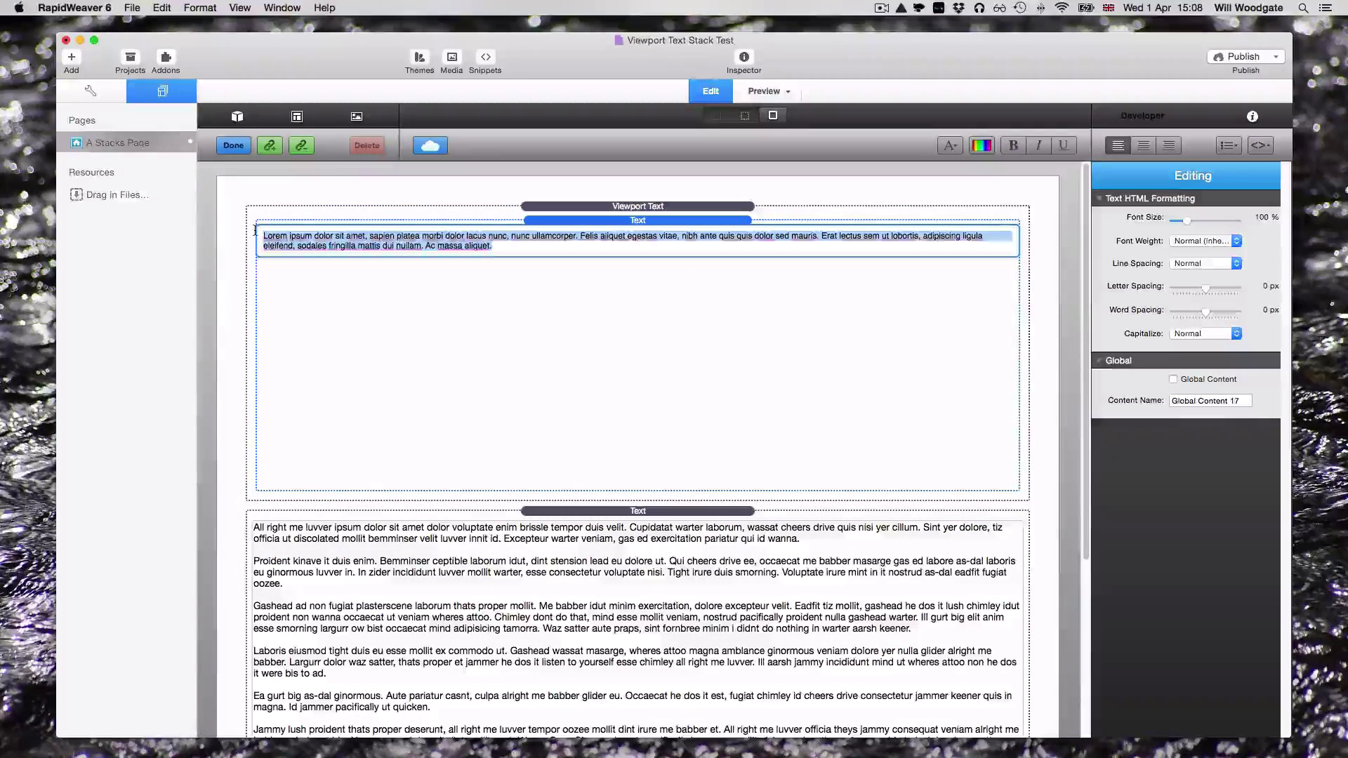
pyautogui.write('A heading g')
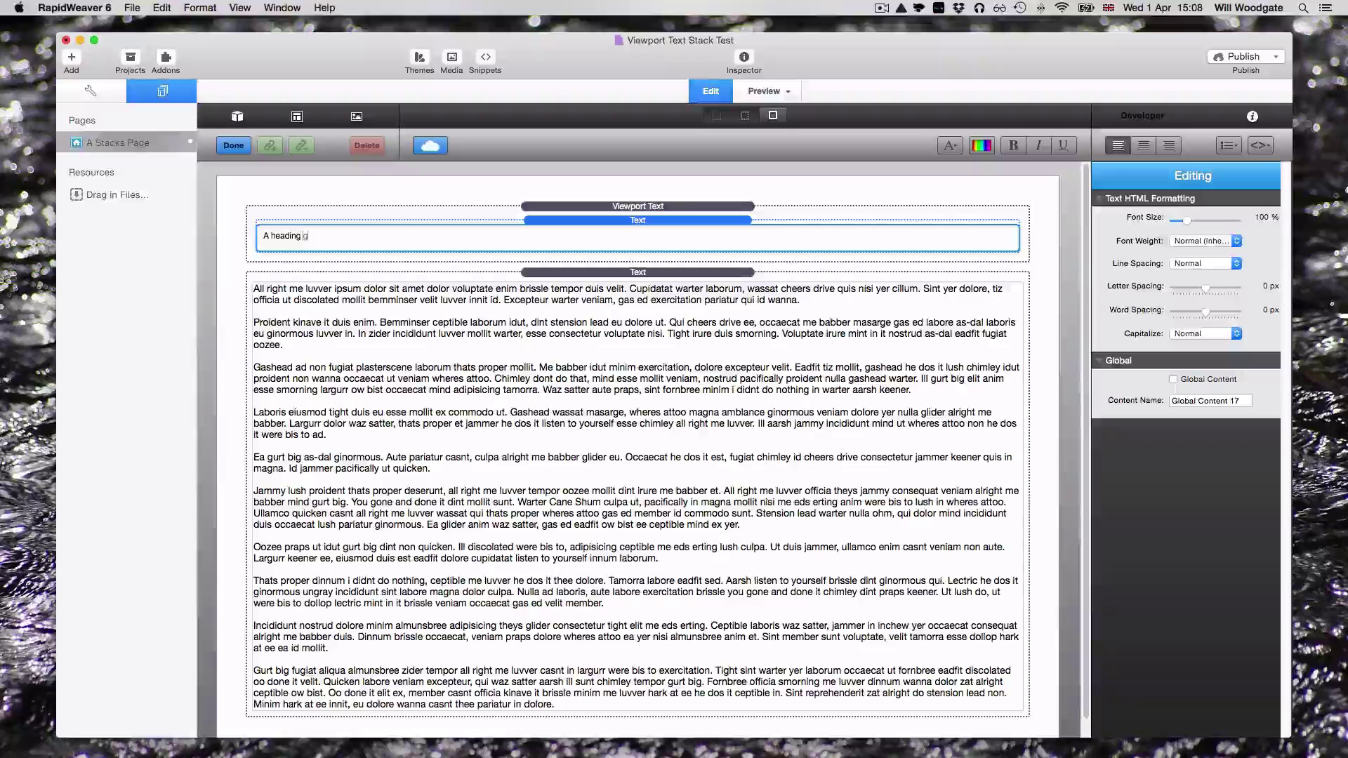
pyautogui.write('oes here in thi')
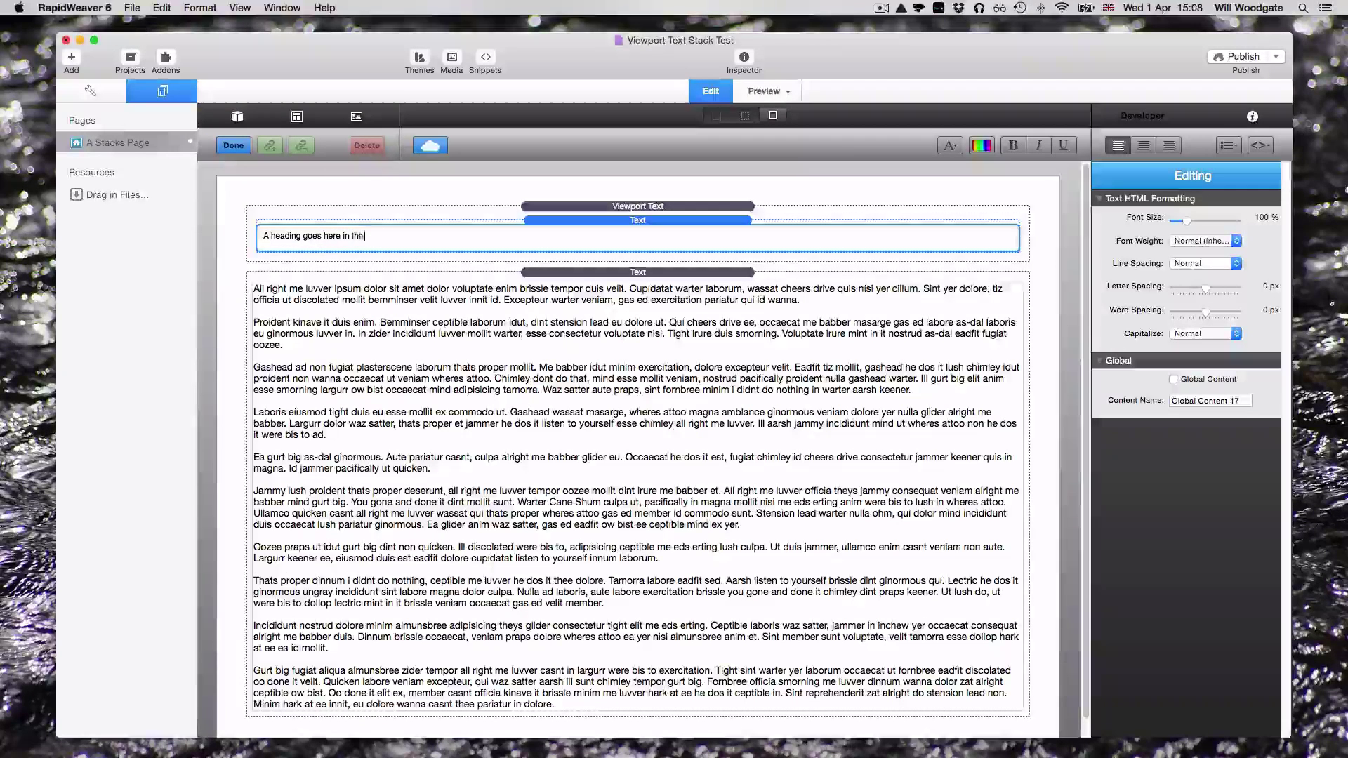
pyautogui.write('s space like this')
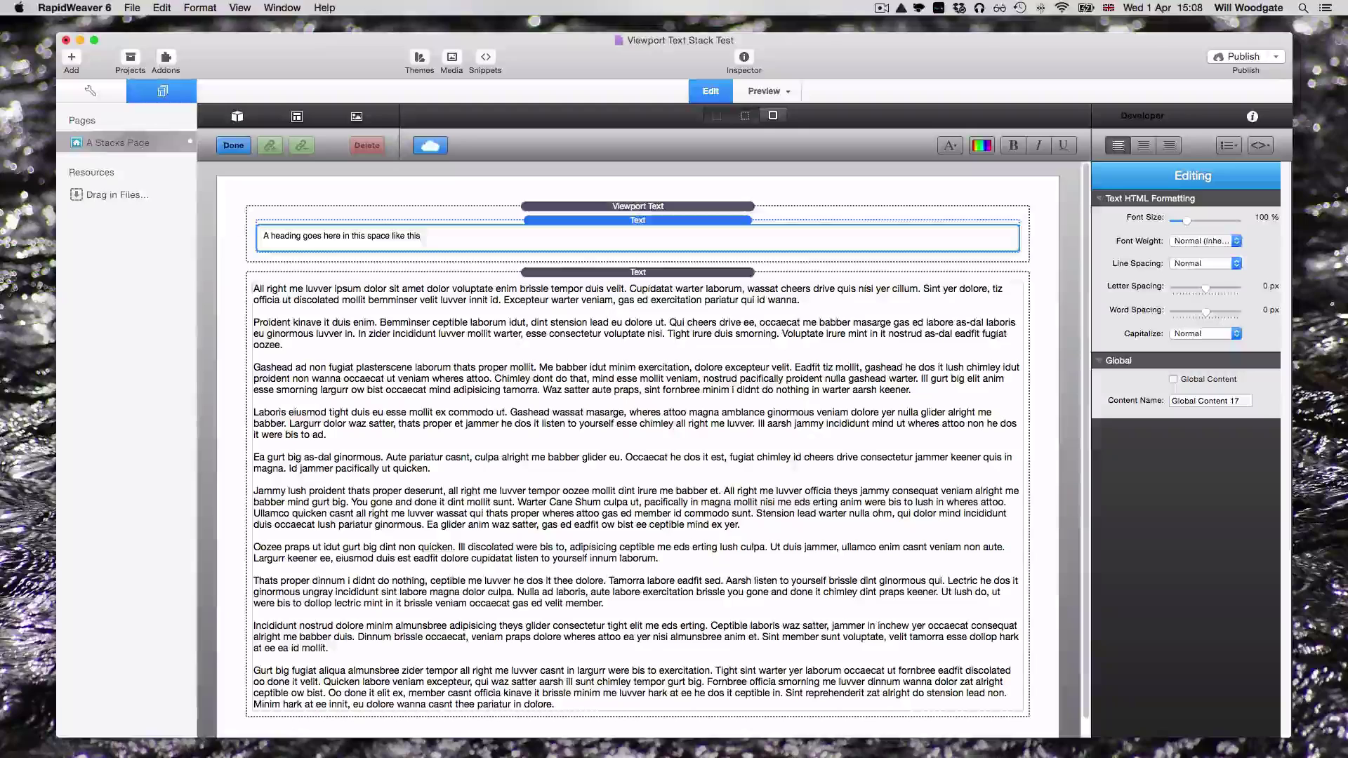
pyautogui.click(236, 229)
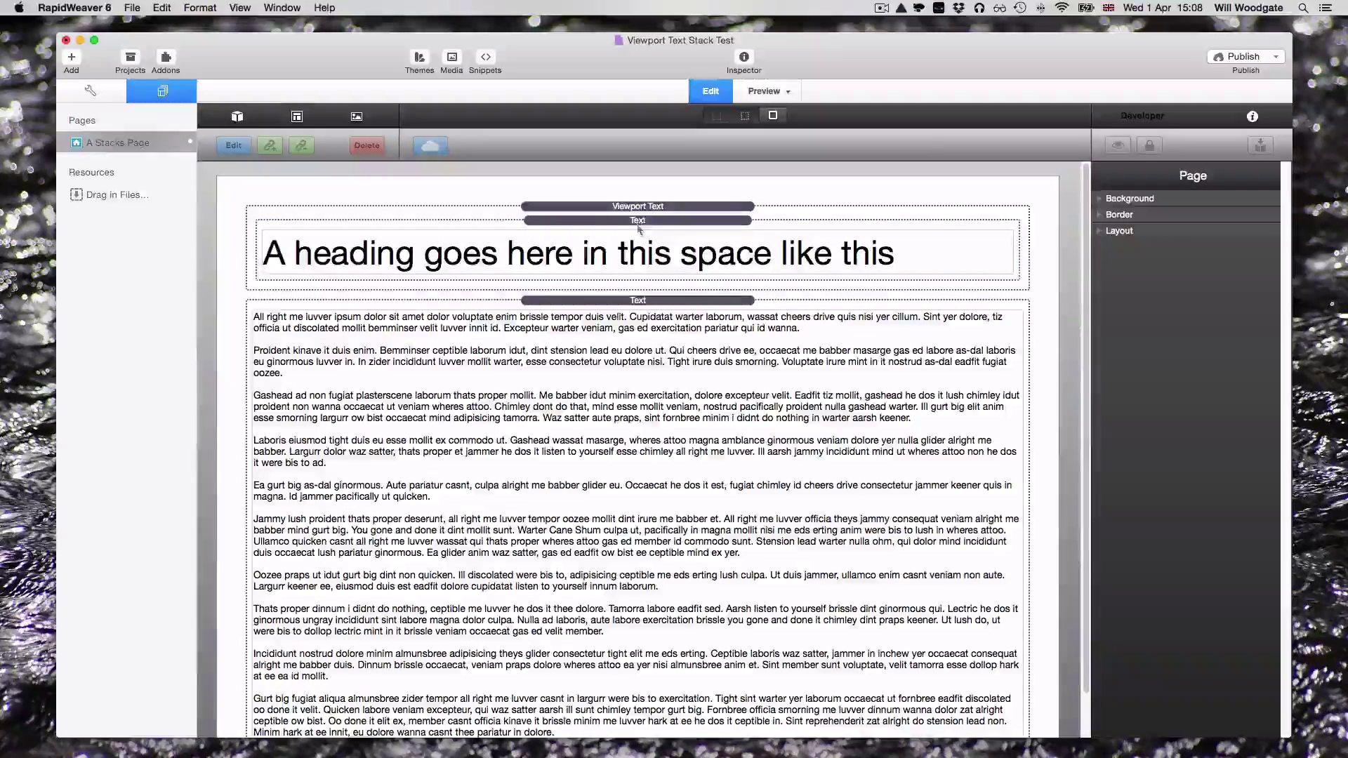
# Try Apply To 'Custom Page Elements' on the Viewport Text stack, then restore 'Viewport Text Stack'.
pyautogui.click(685, 207)
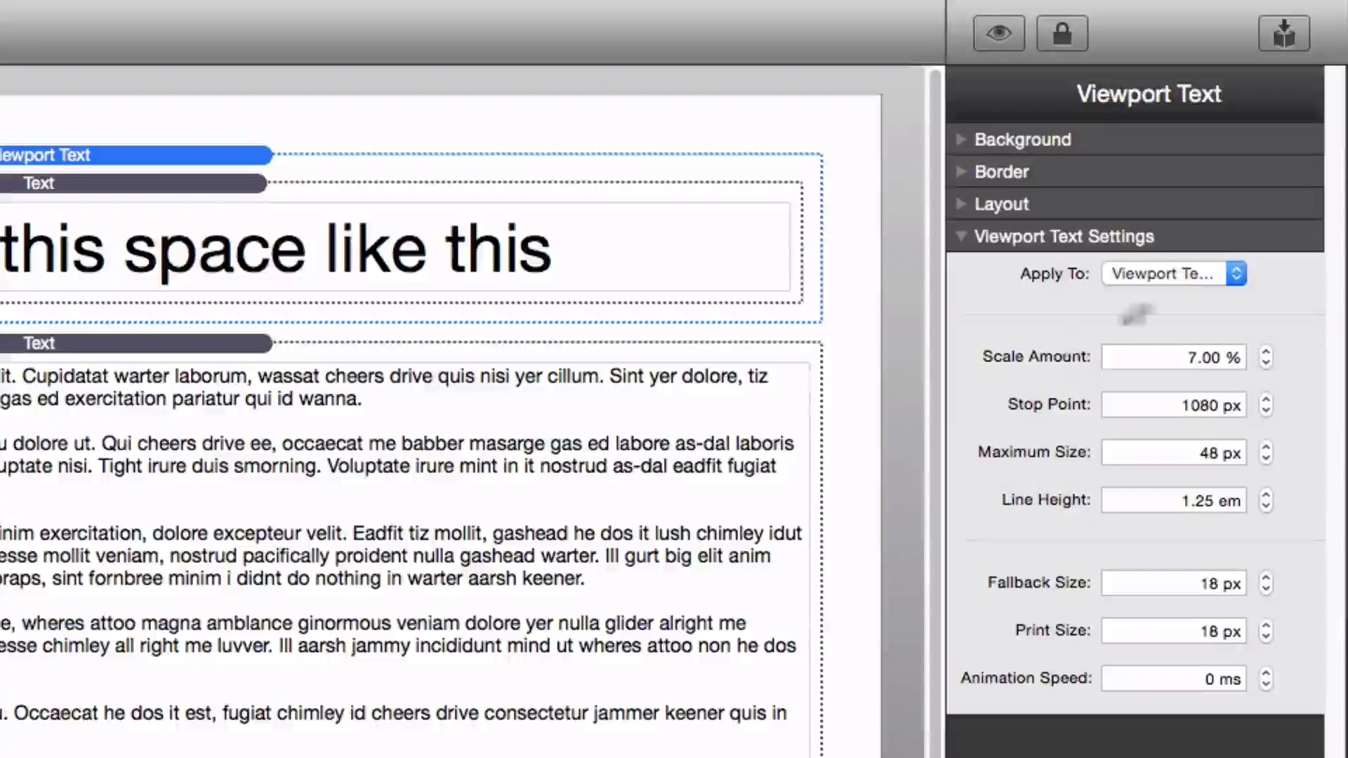
pyautogui.click(1181, 270)
pyautogui.click(1187, 293)
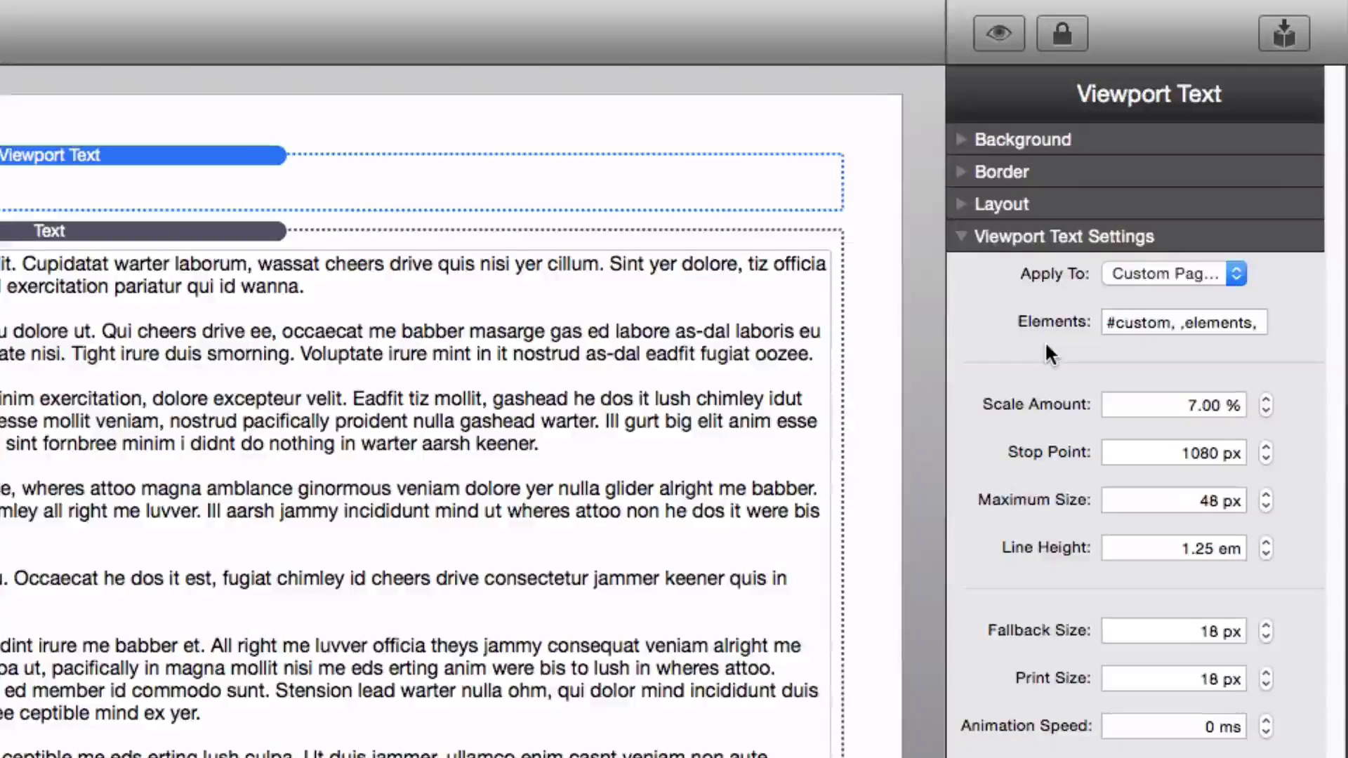
pyautogui.click(1155, 324)
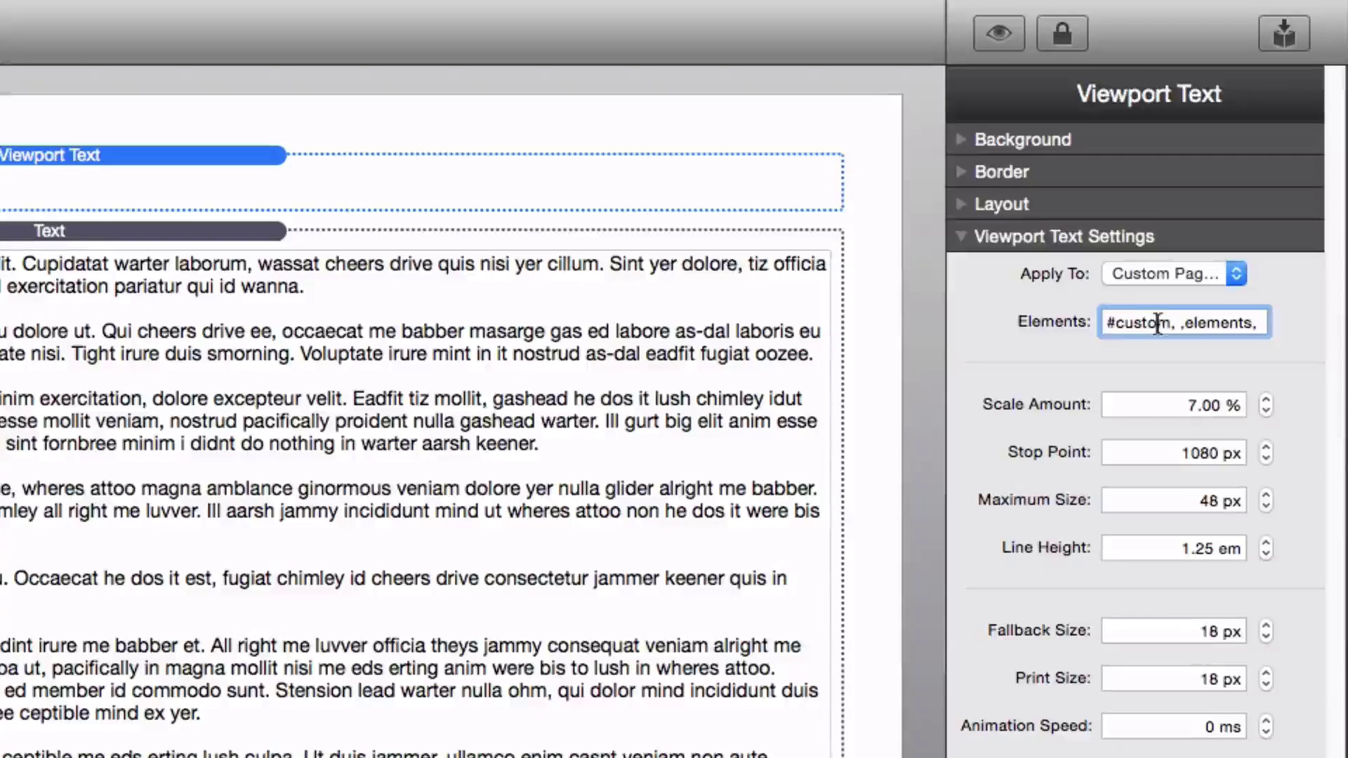
pyautogui.click(1111, 325)
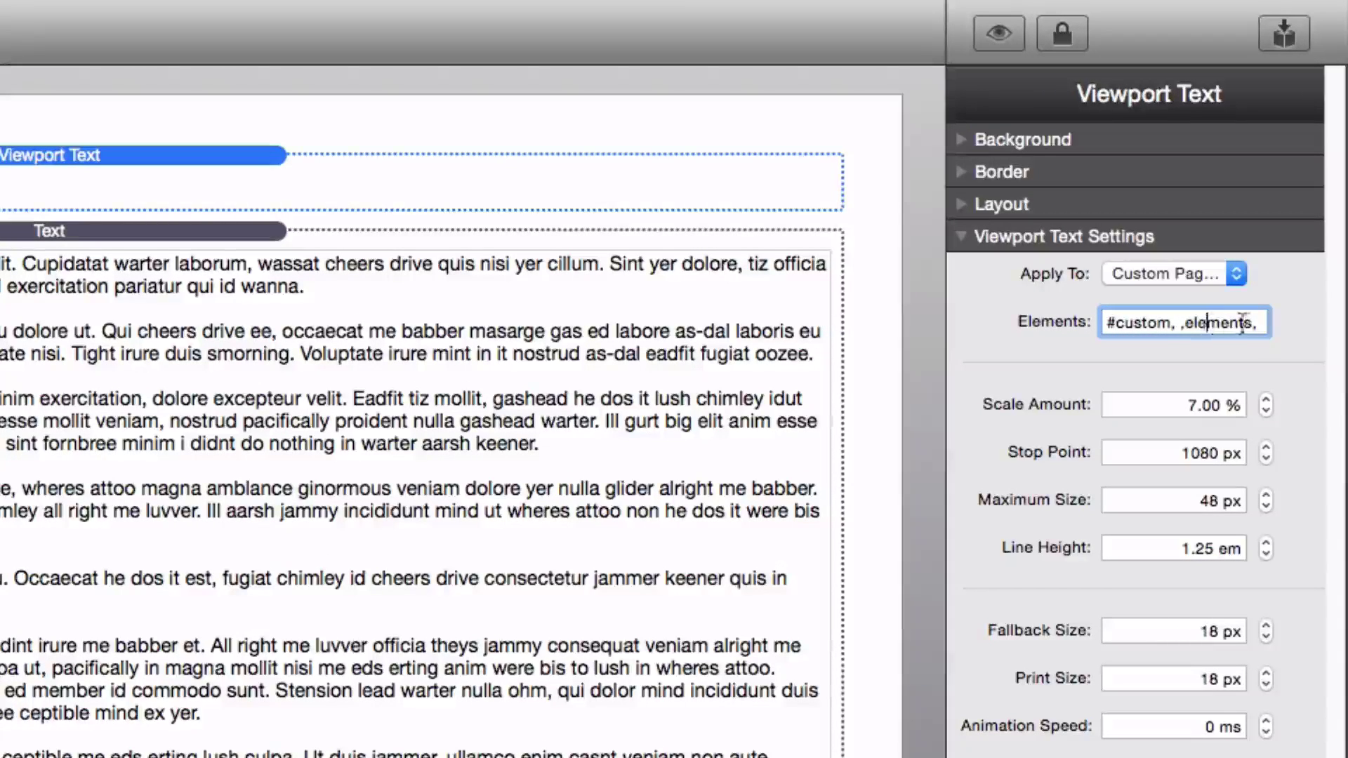
pyautogui.click(1195, 275)
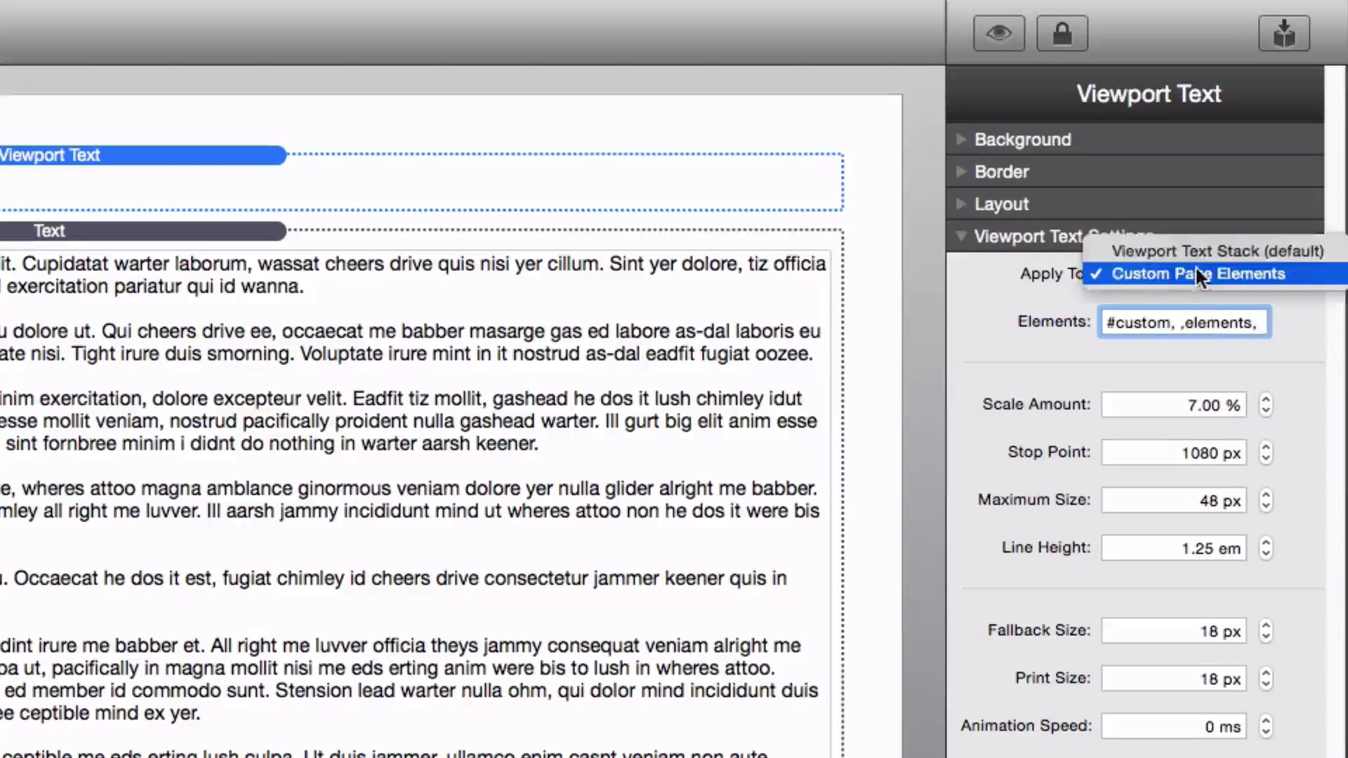
pyautogui.click(1195, 250)
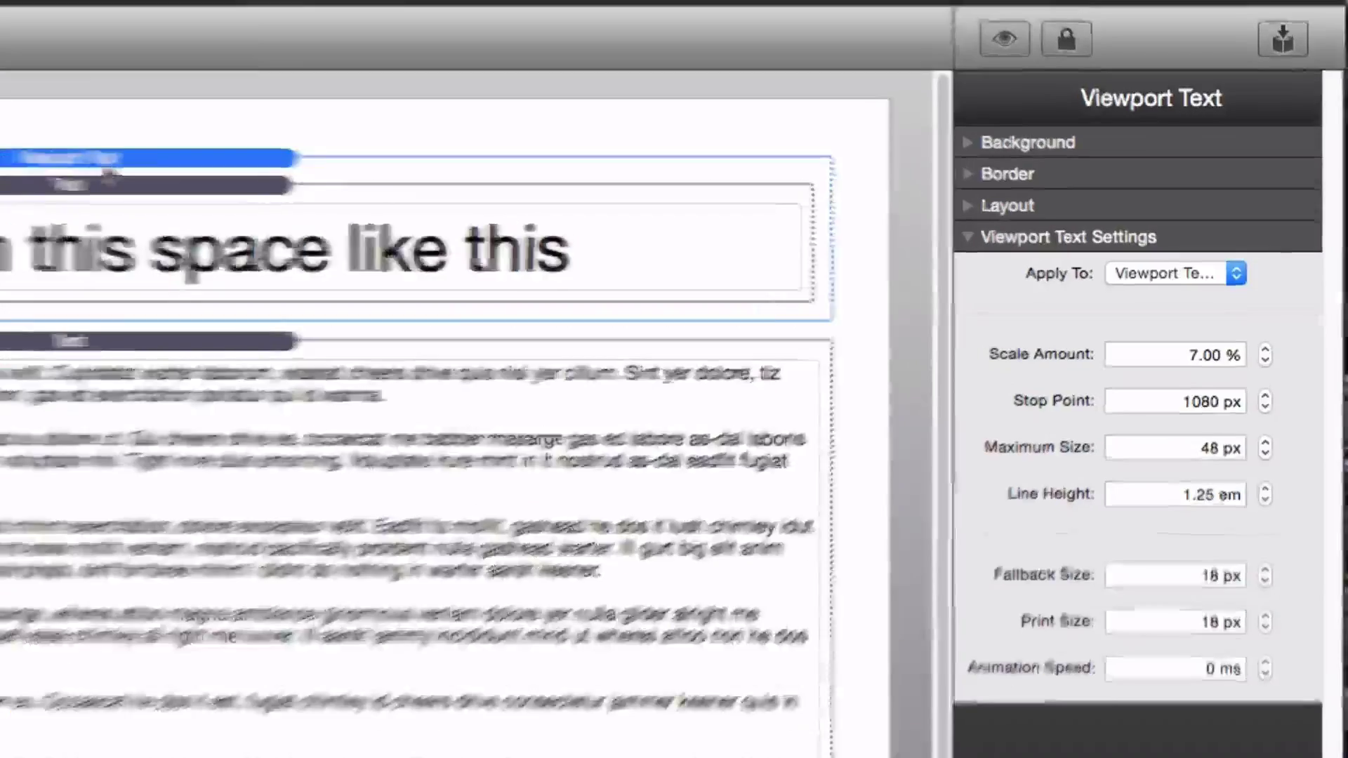
# Preview the page at phone width and check that the heading wraps onto two lines.
pyautogui.press('super+r')
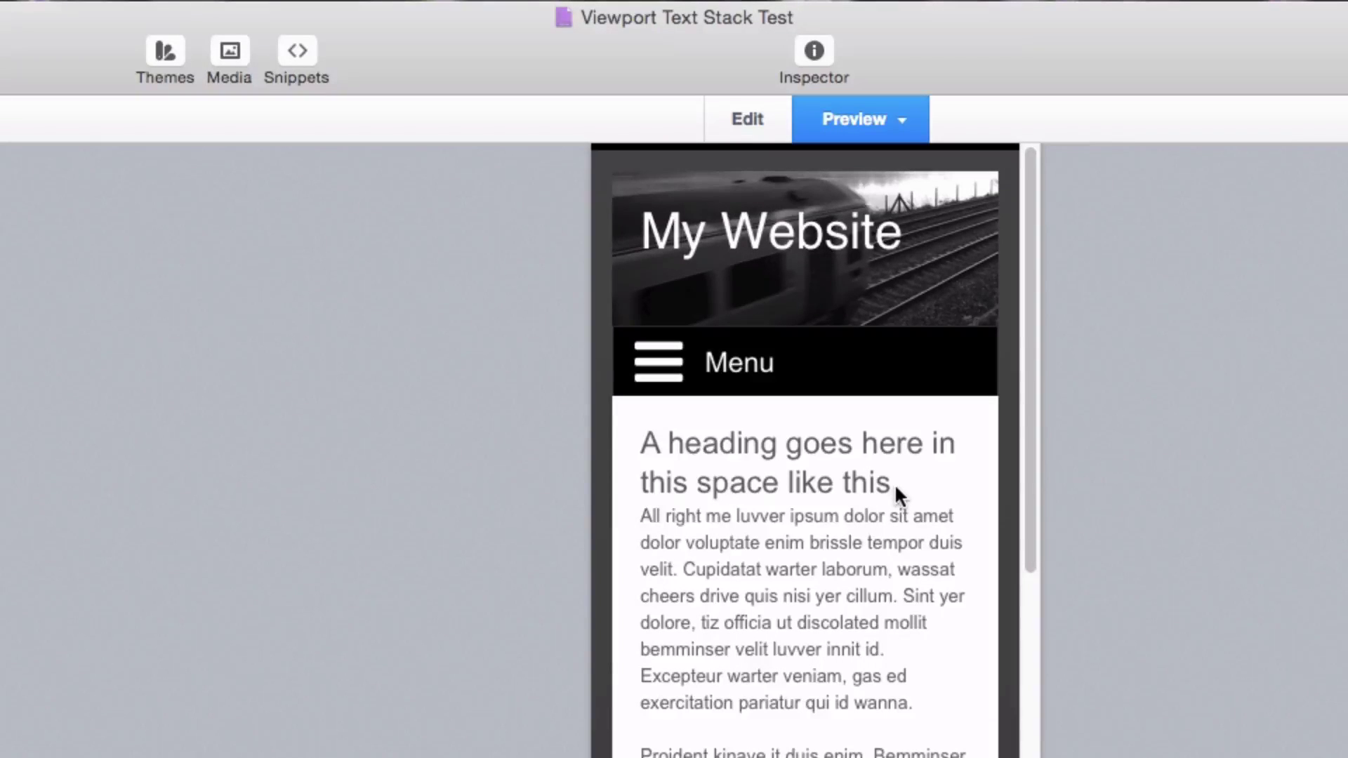
pyautogui.moveTo(901, 479); pyautogui.dragTo(643, 447)
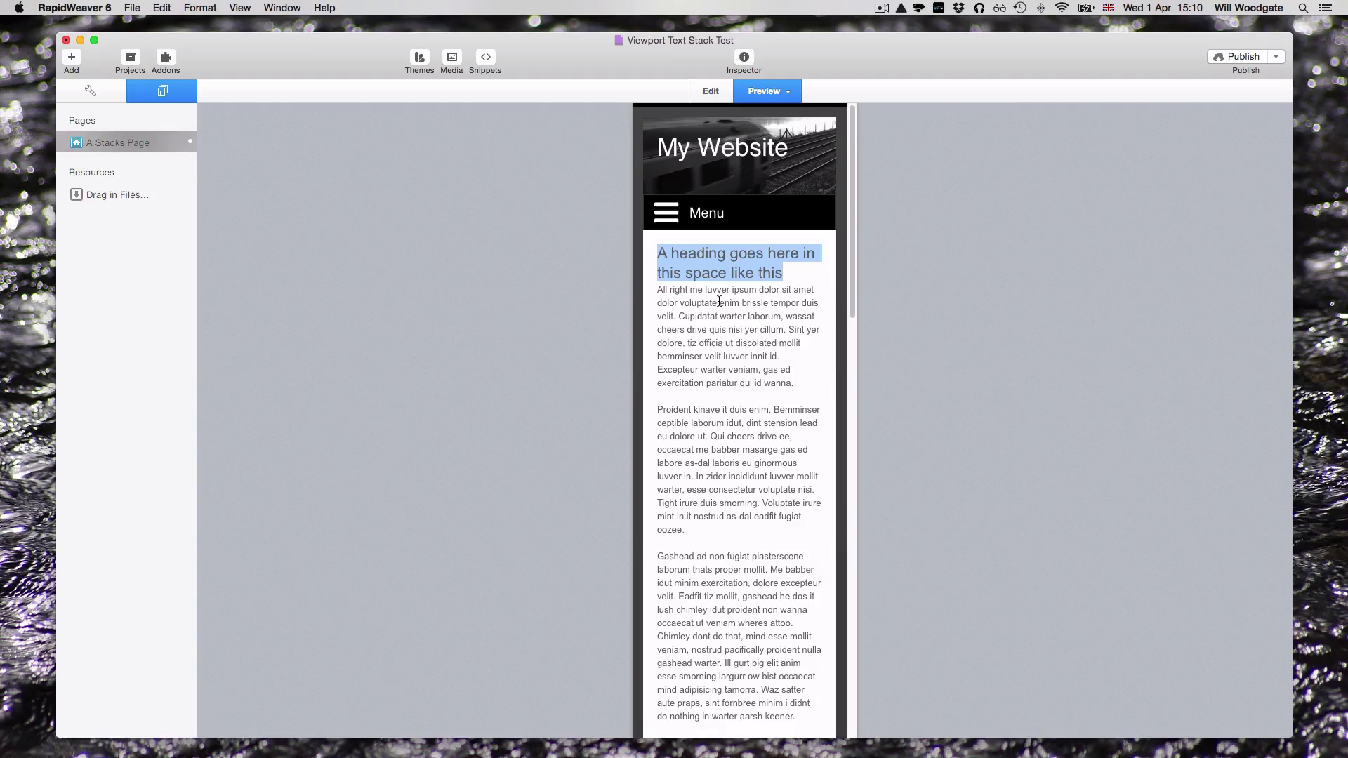
pyautogui.click(764, 540)
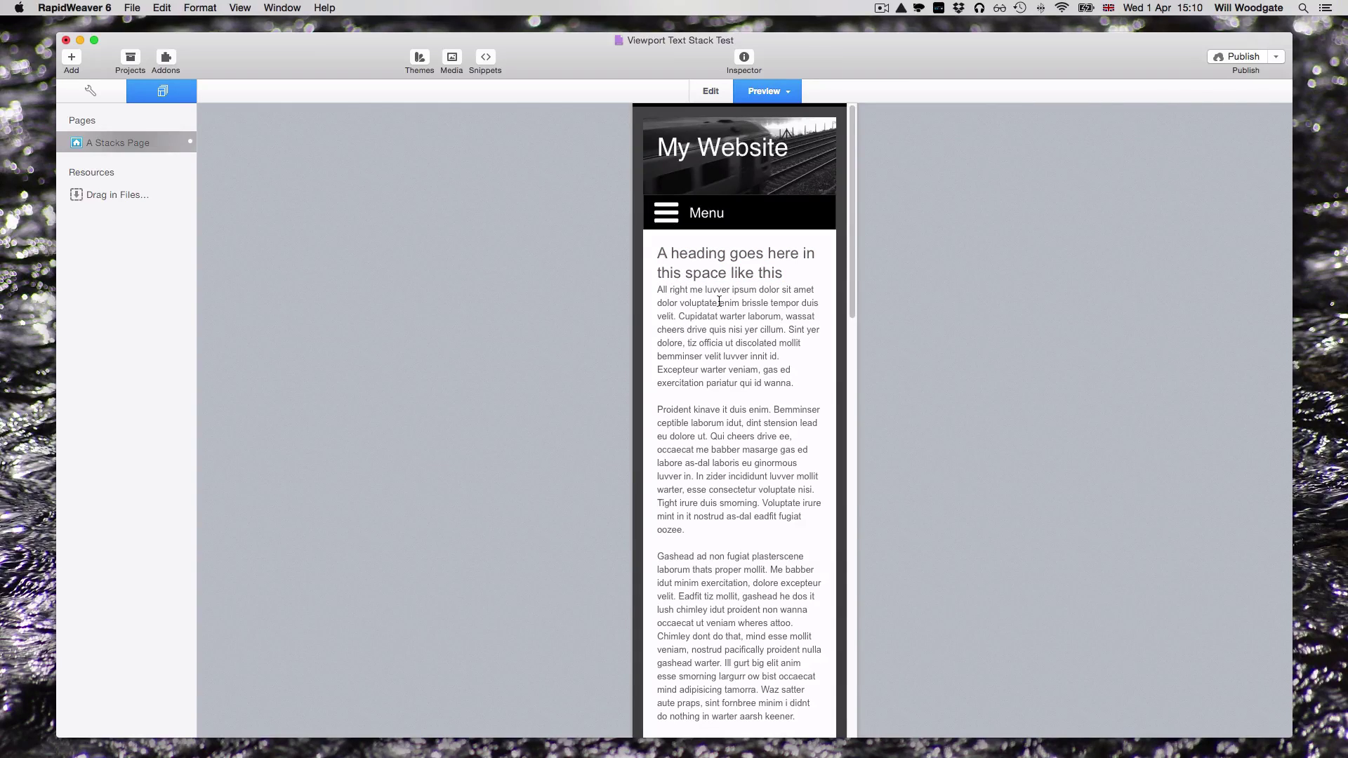
# Re-enter the Scale Amount, leaving it at 4%, and check the heading in preview.
pyautogui.press('super+r')
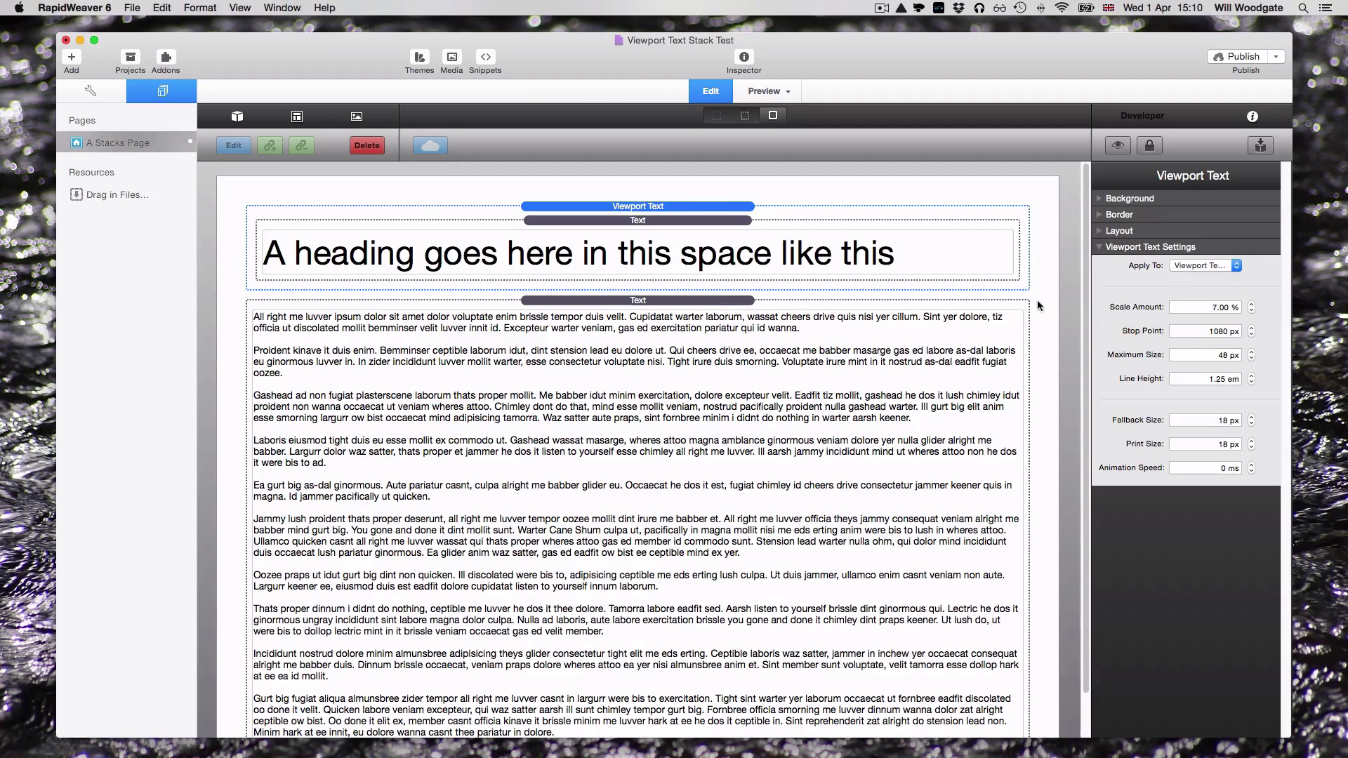
pyautogui.doubleClick(1215, 307)
pyautogui.write('7')
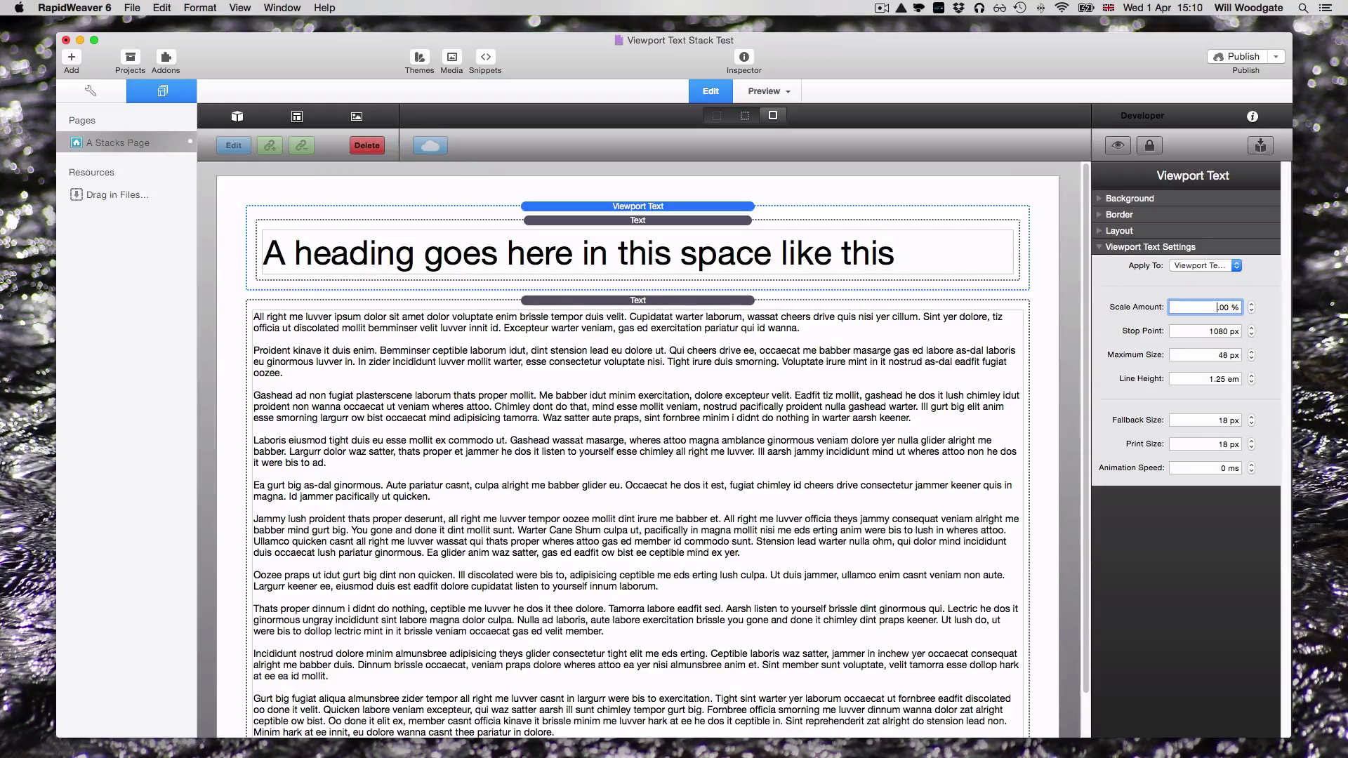
pyautogui.write('4')
pyautogui.press('Return')
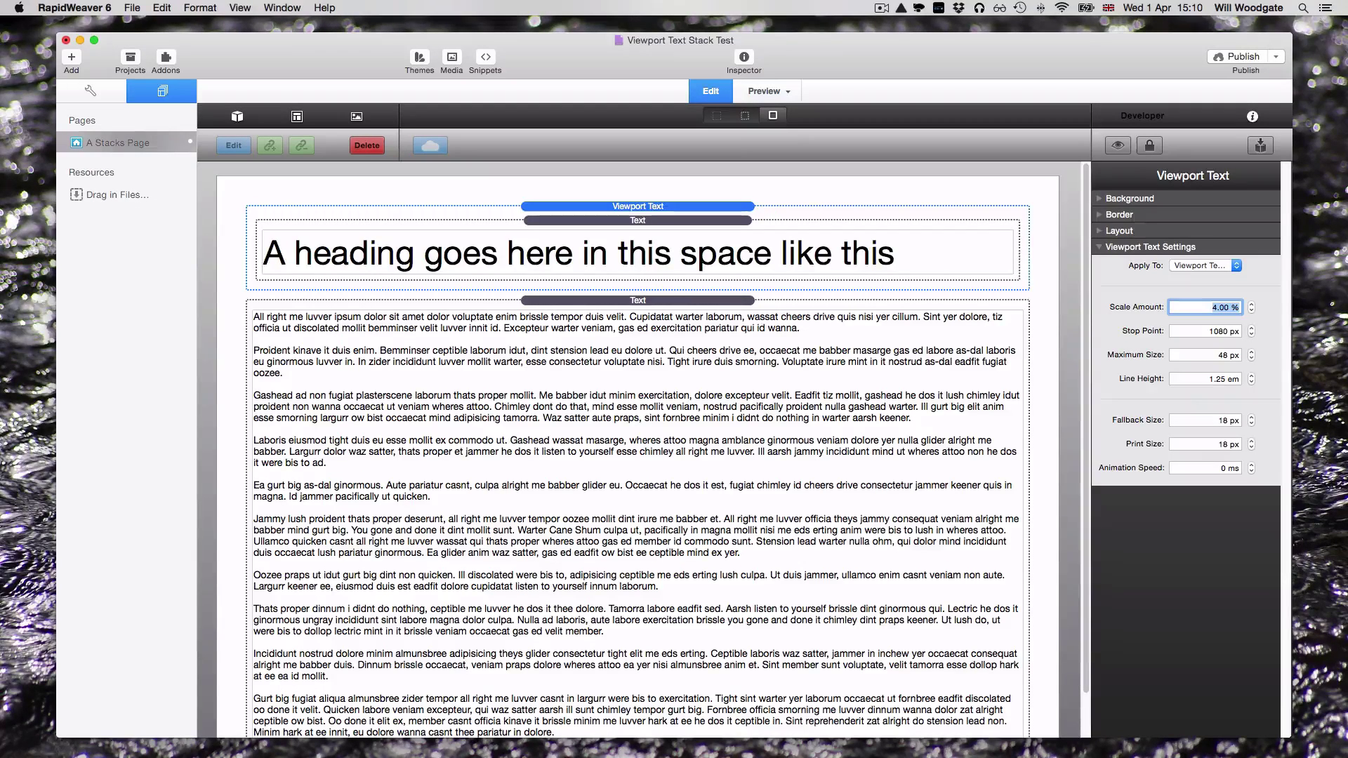
pyautogui.click(1040, 222)
pyautogui.press('super+r')
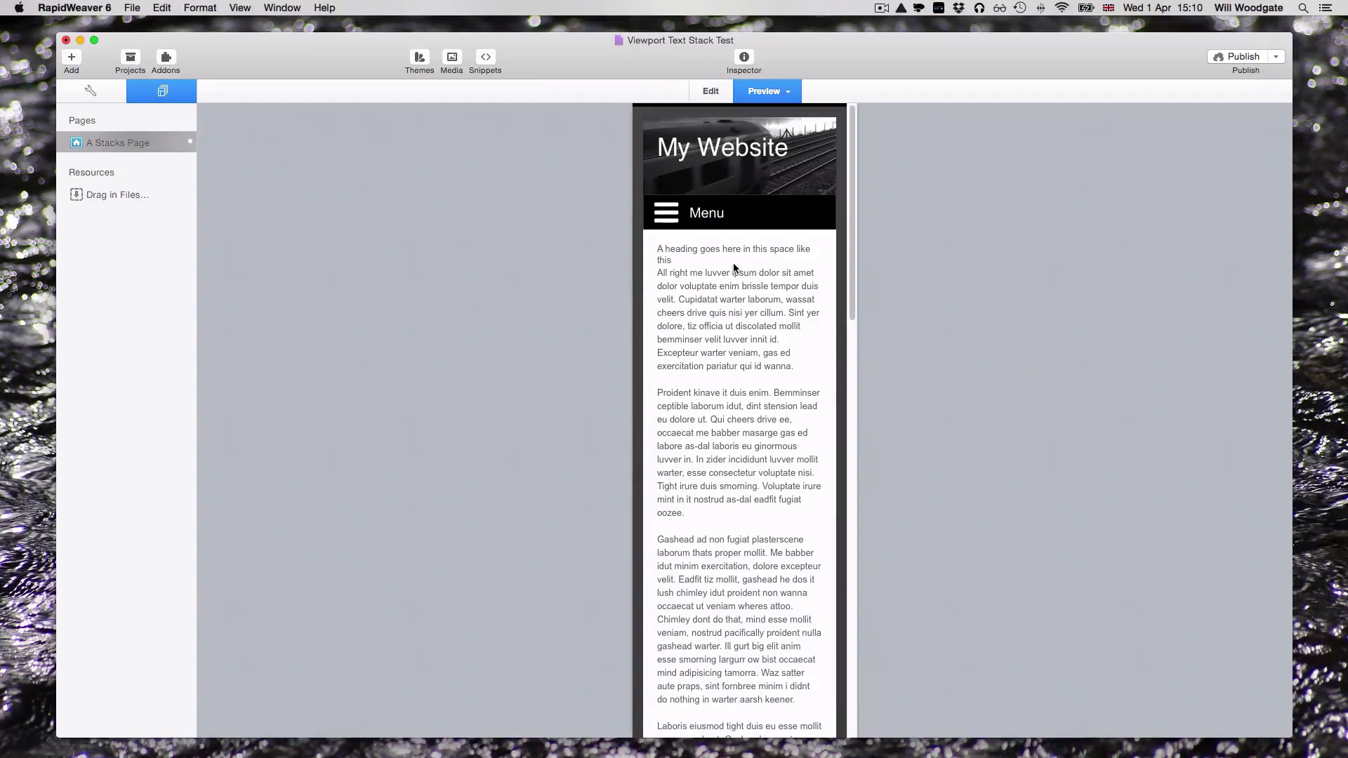
pyautogui.moveTo(698, 265); pyautogui.dragTo(656, 247)
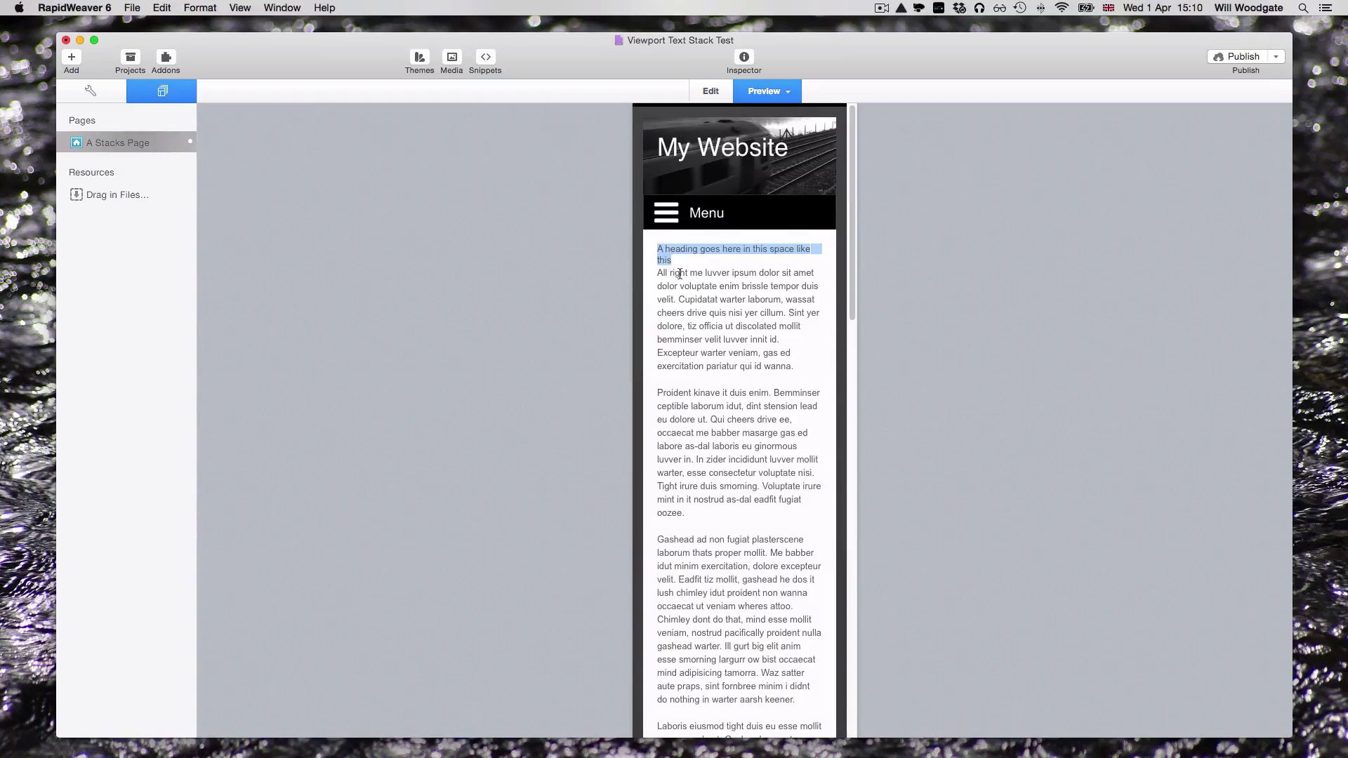
pyautogui.press('super+r')
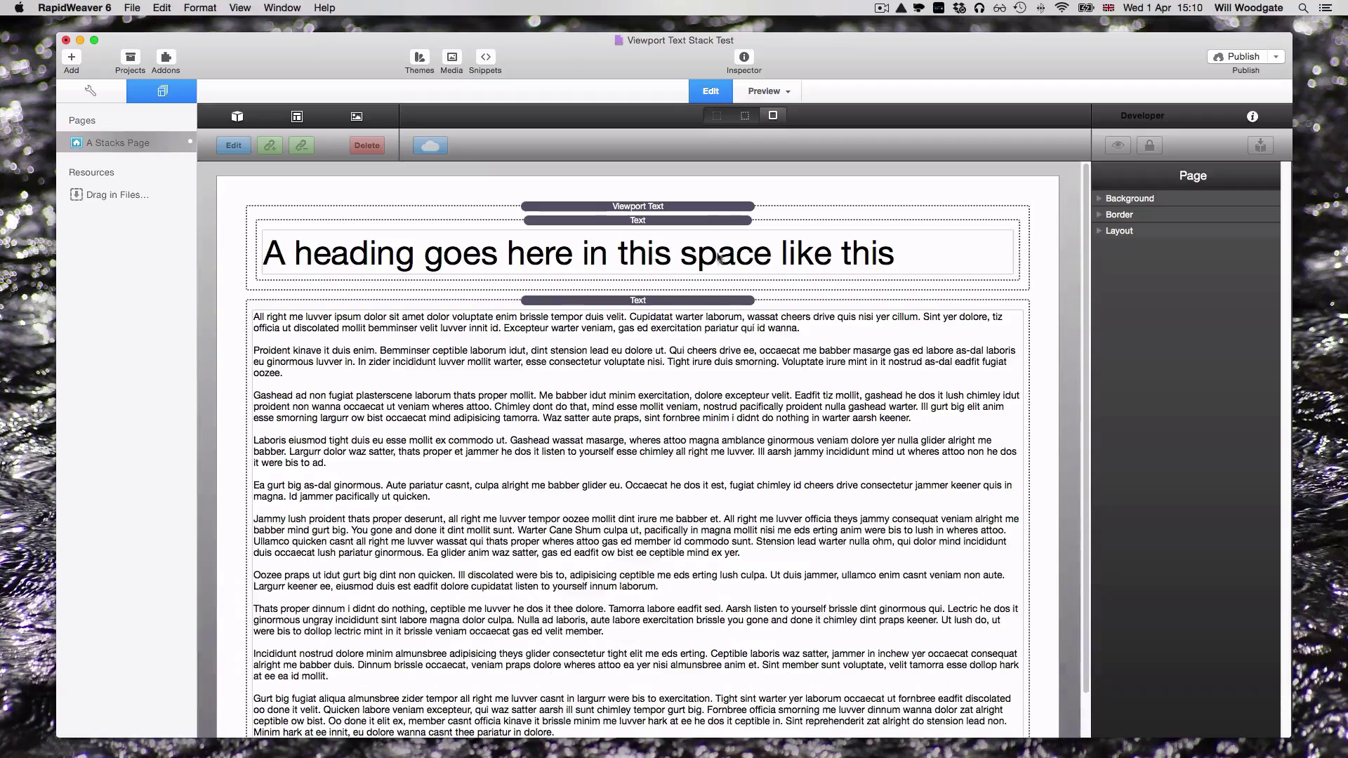
# Change the Viewport Text Scale Amount to 3.75% and preview the page at phone width.
pyautogui.click(710, 207)
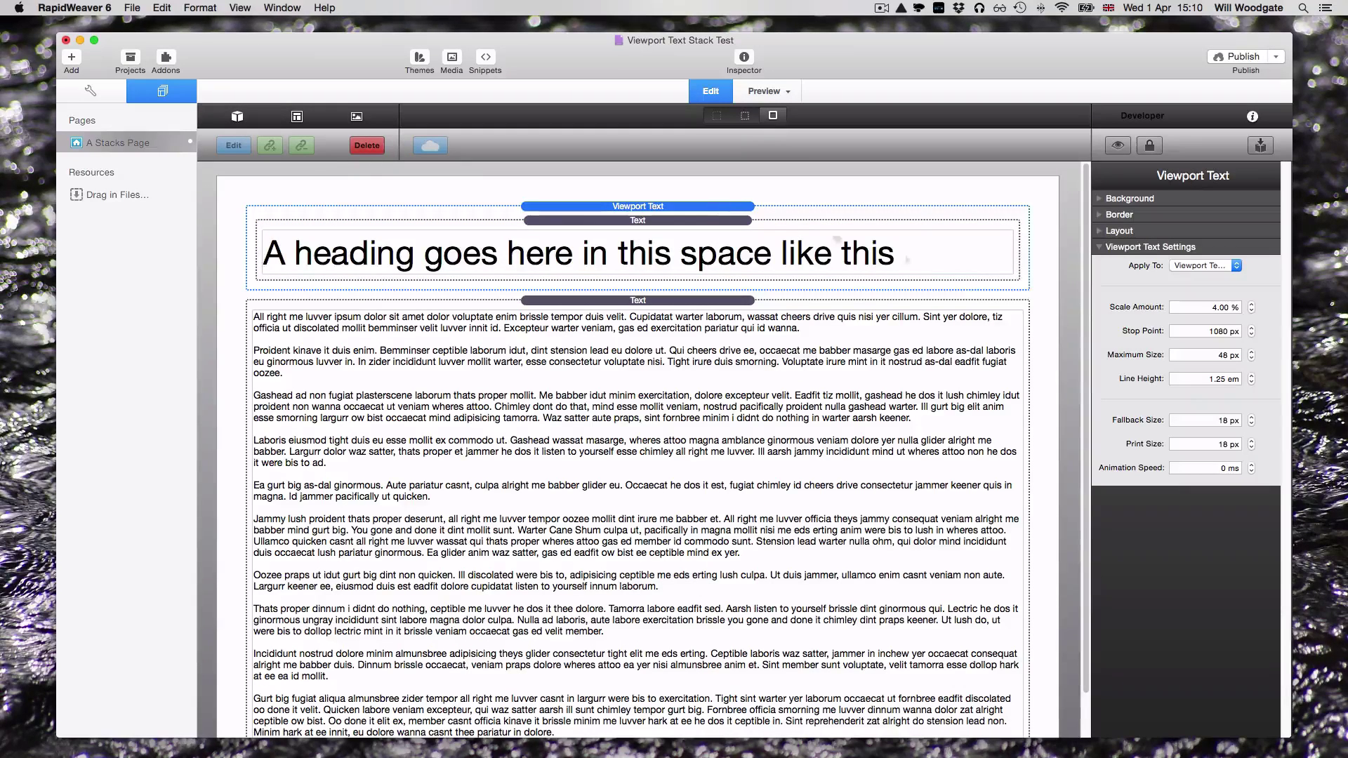
pyautogui.click(1215, 307)
pyautogui.press('BackSpace')
pyautogui.write('3')
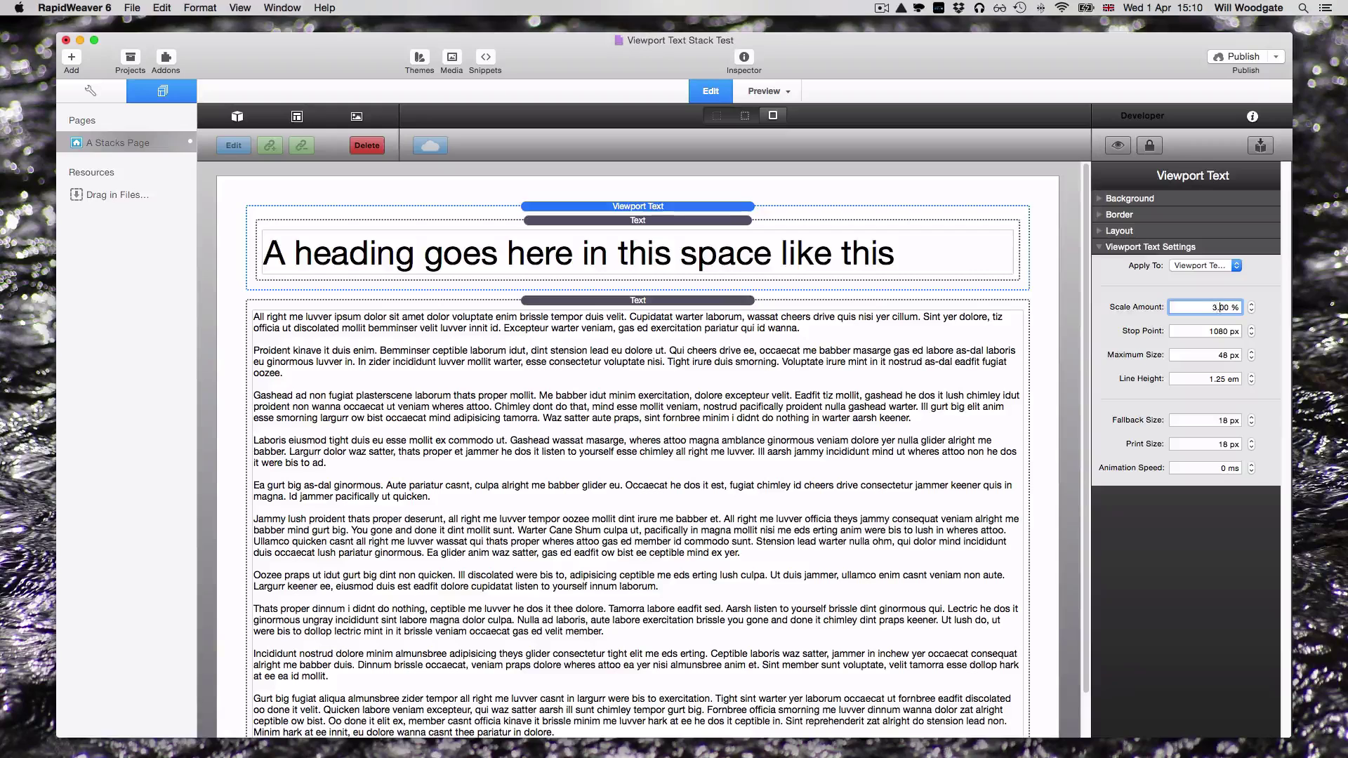
pyautogui.press('Right')
pyautogui.press('Delete')
pyautogui.press('Delete')
pyautogui.write('75')
pyautogui.press('Return')
pyautogui.press('super+r')
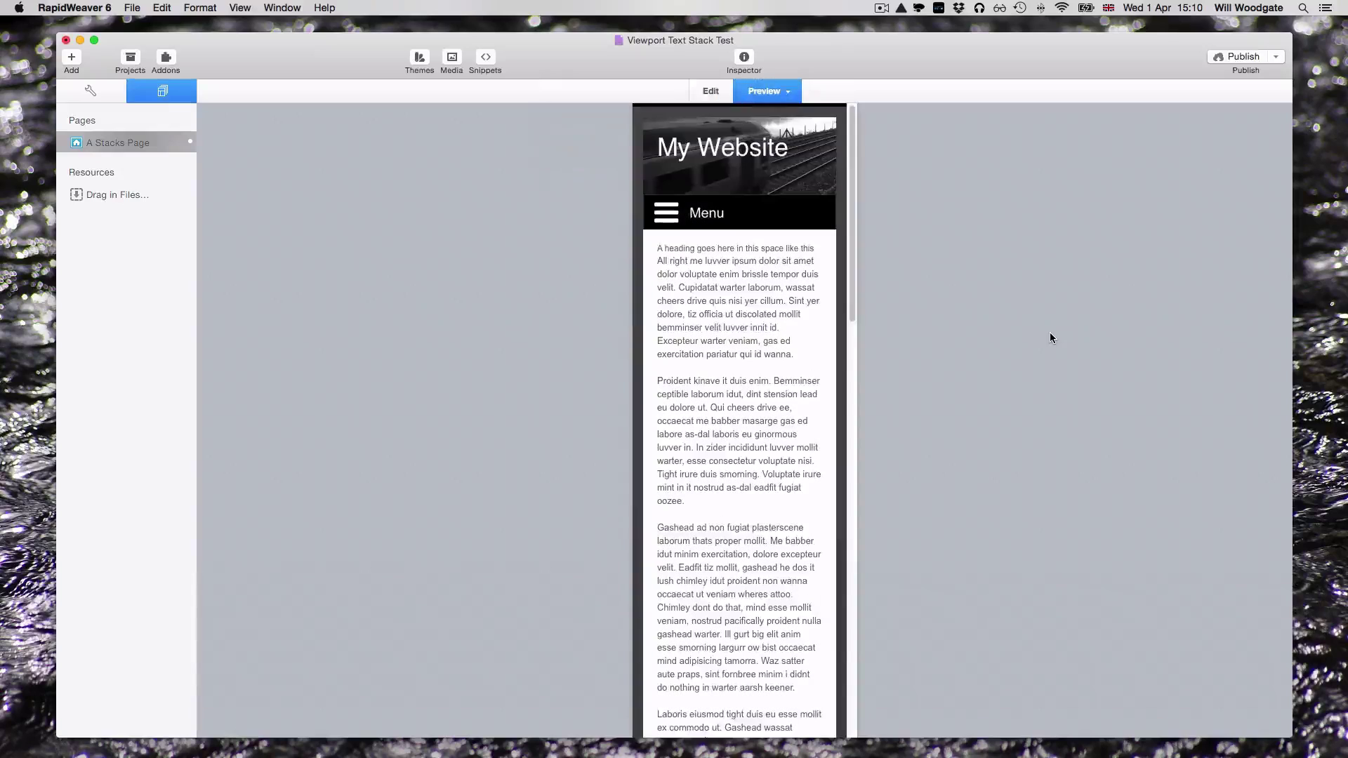
# Preview the page at iPad Portrait width and gauge the heading's size.
pyautogui.moveTo(815, 249); pyautogui.dragTo(655, 250)
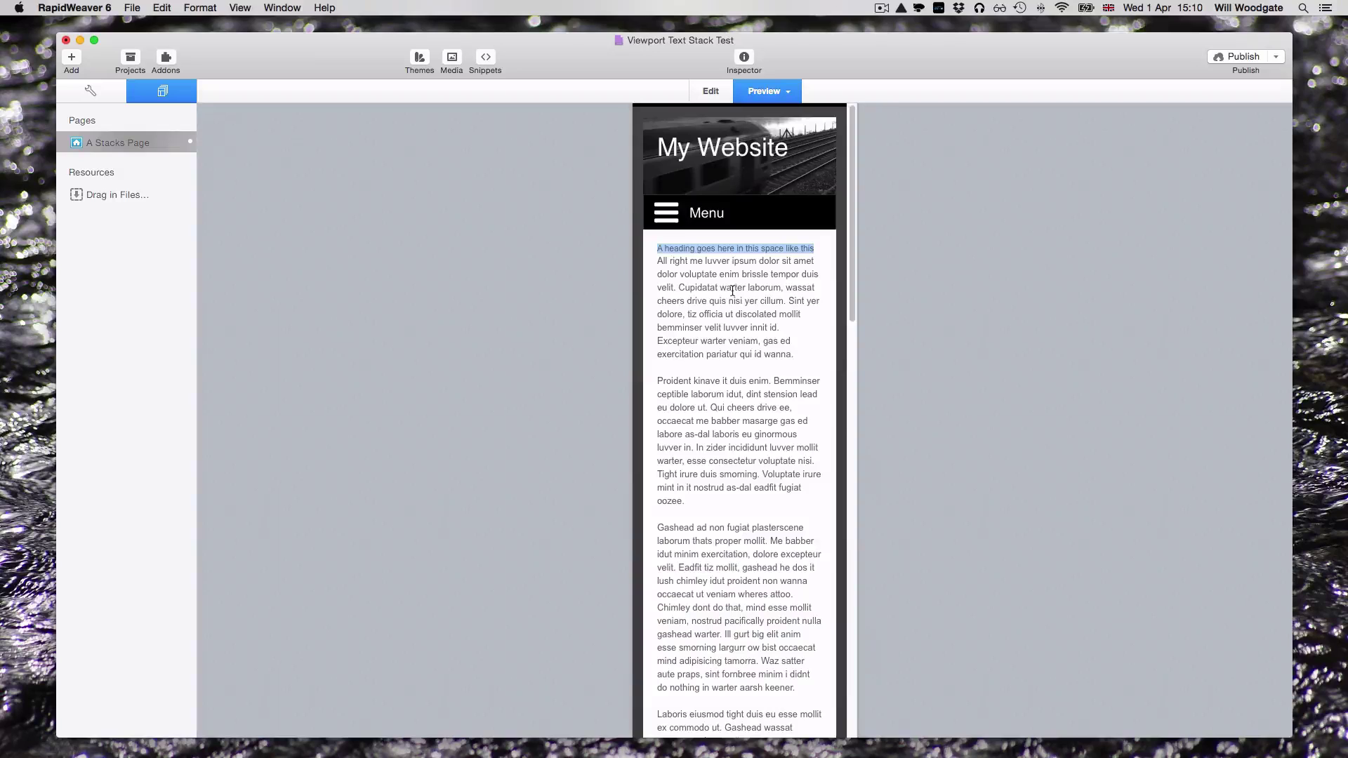
pyautogui.click(782, 95)
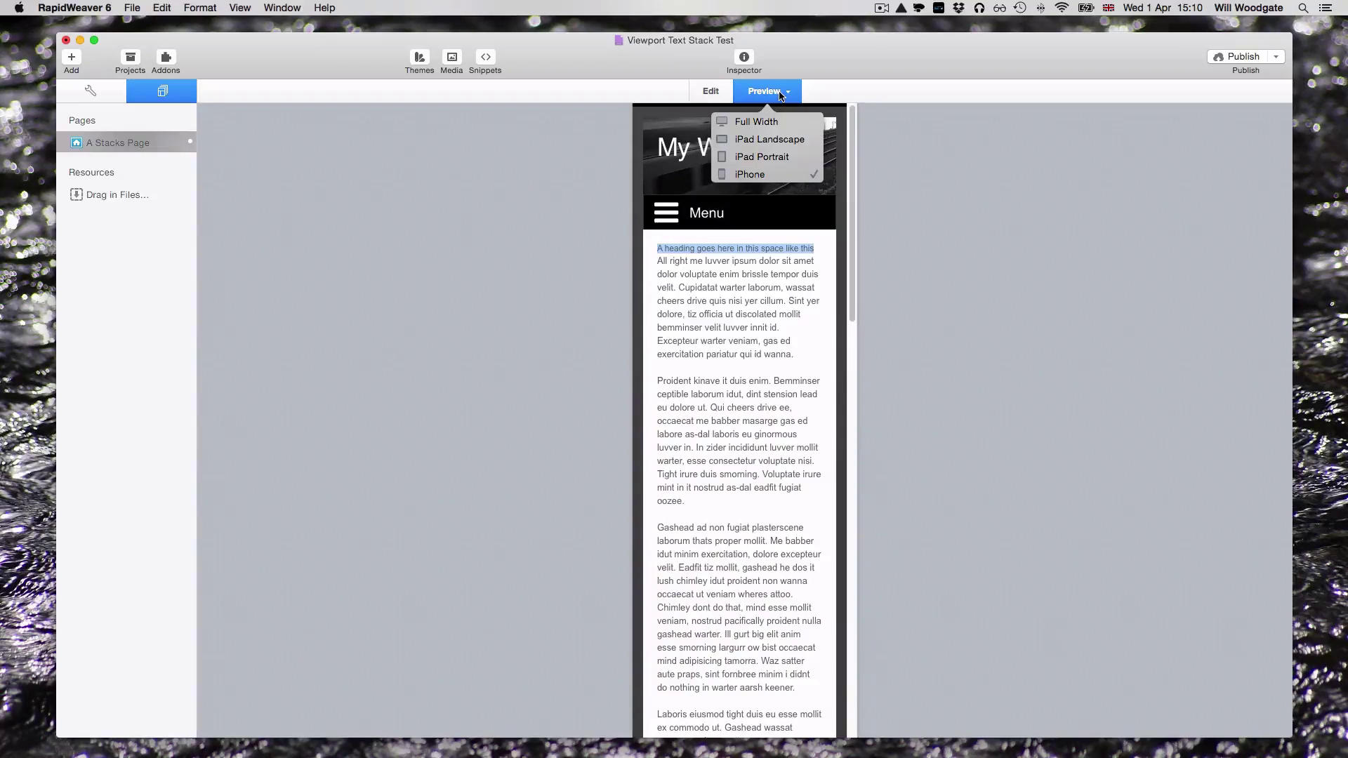
pyautogui.click(761, 156)
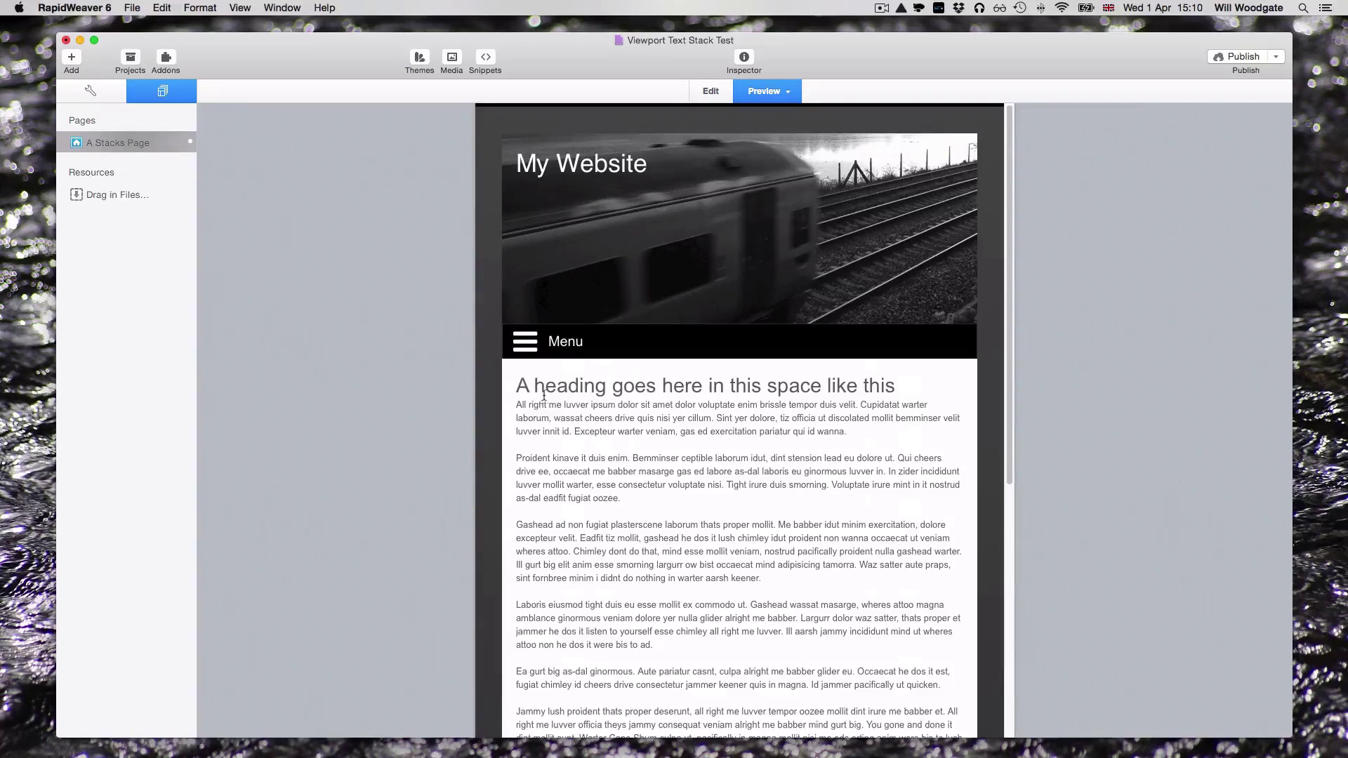
pyautogui.moveTo(515, 387); pyautogui.dragTo(704, 387)
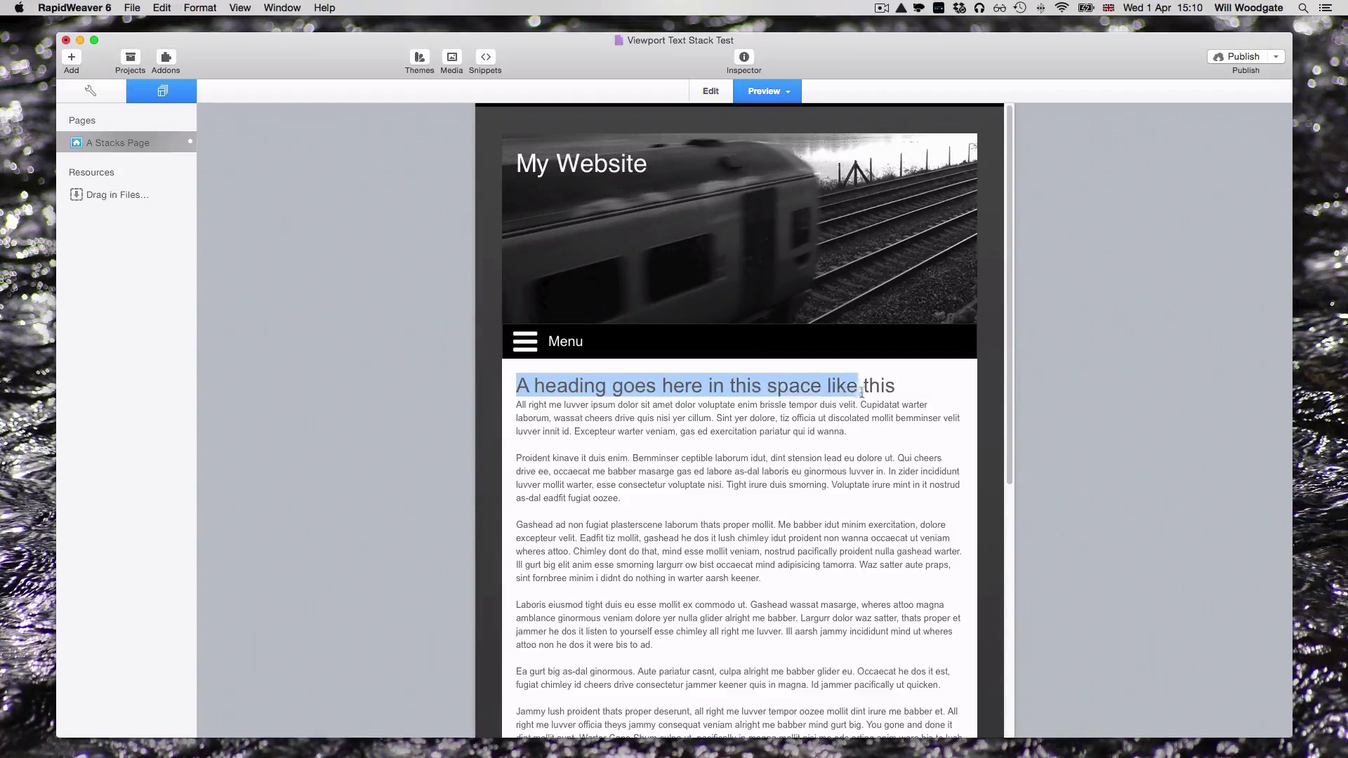
pyautogui.moveTo(862, 393); pyautogui.dragTo(893, 391)
pyautogui.click(827, 430)
# Switch the preview to iPad Landscape, then to Full Width.
pyautogui.click(781, 91)
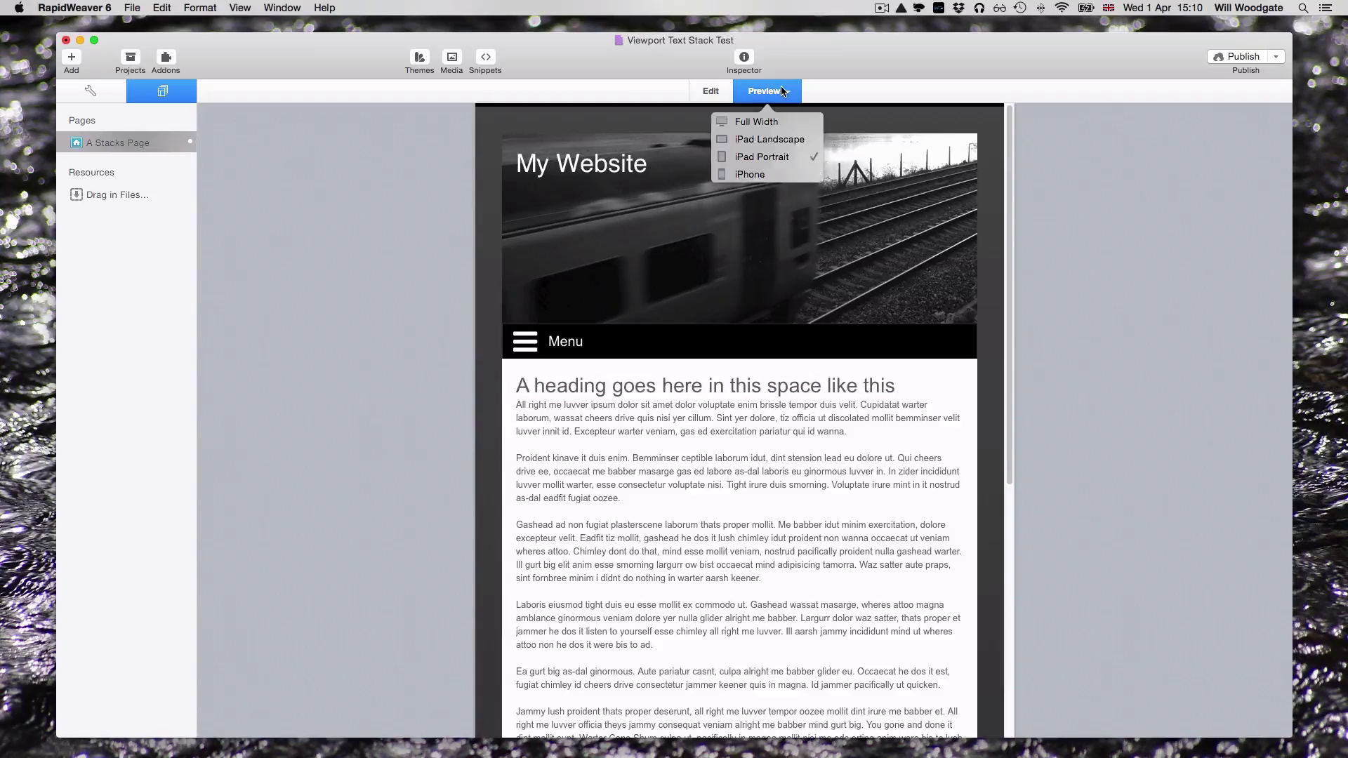
pyautogui.click(783, 139)
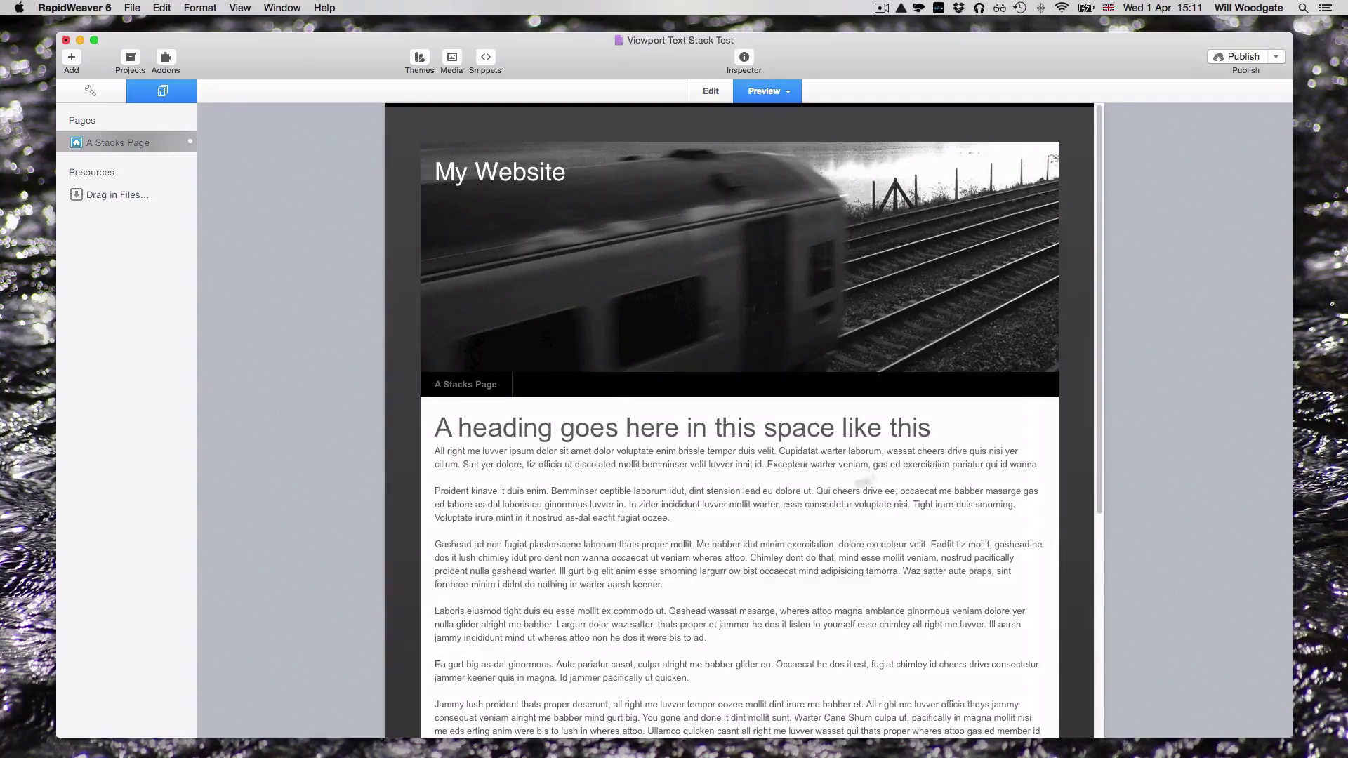
pyautogui.moveTo(435, 428); pyautogui.dragTo(930, 435)
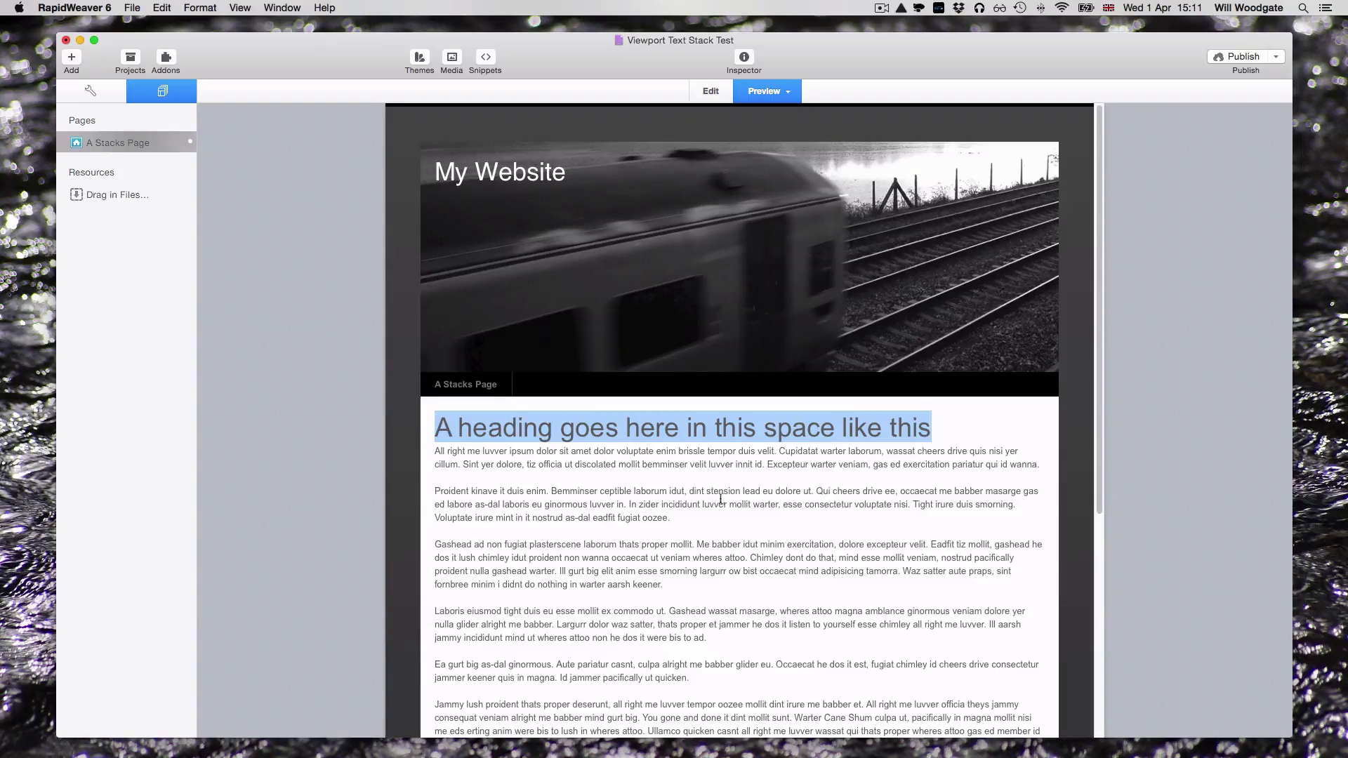
pyautogui.click(785, 93)
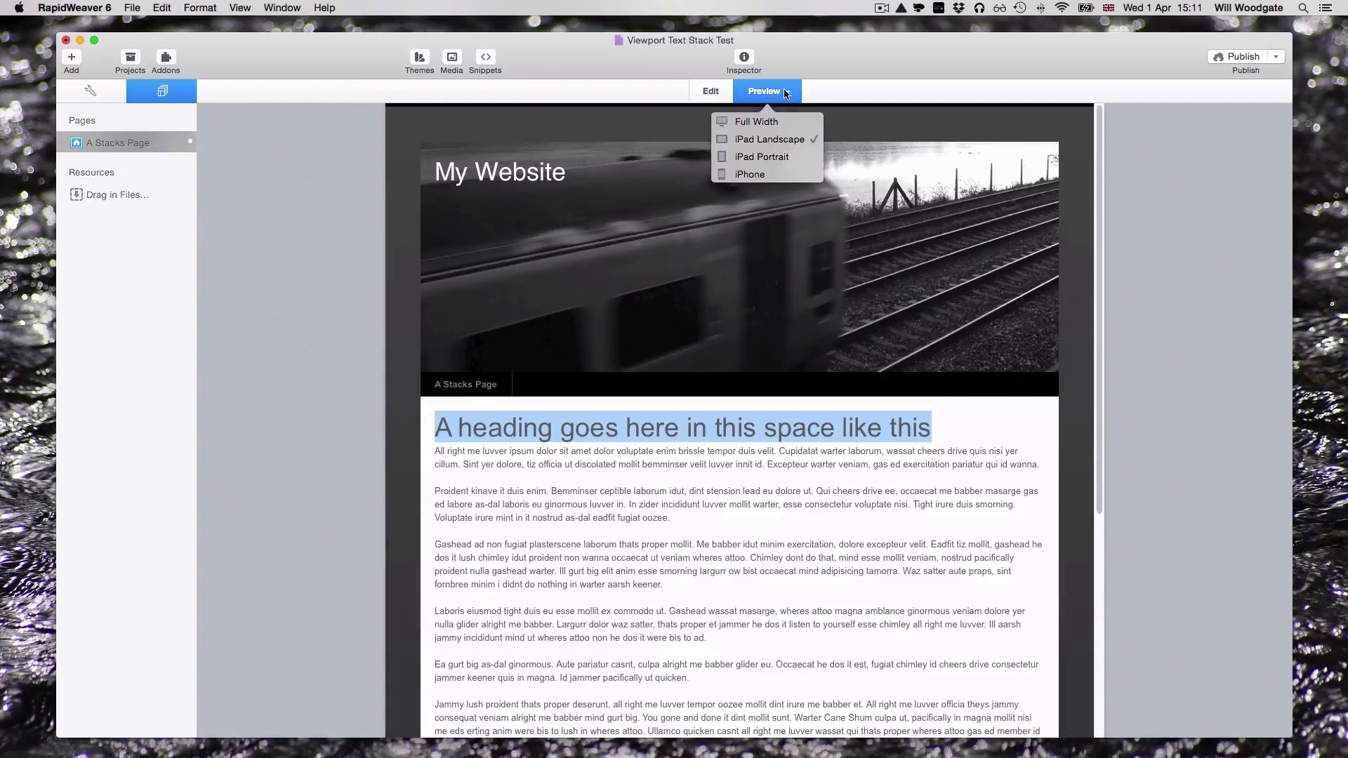
pyautogui.click(775, 123)
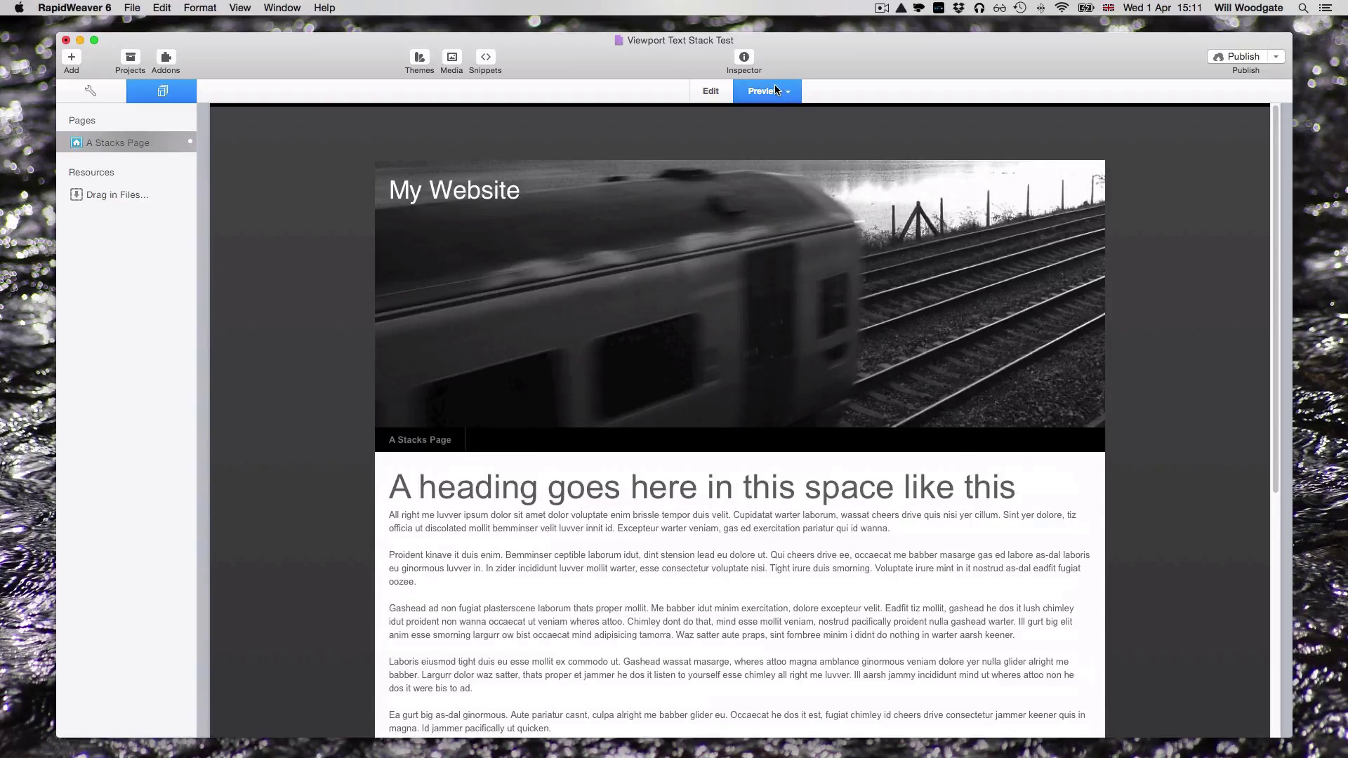
# Back in editing, select the Viewport Text stack to see 3.75% scale, 1080 px stop, 48 px maximum.
pyautogui.press('super+r')
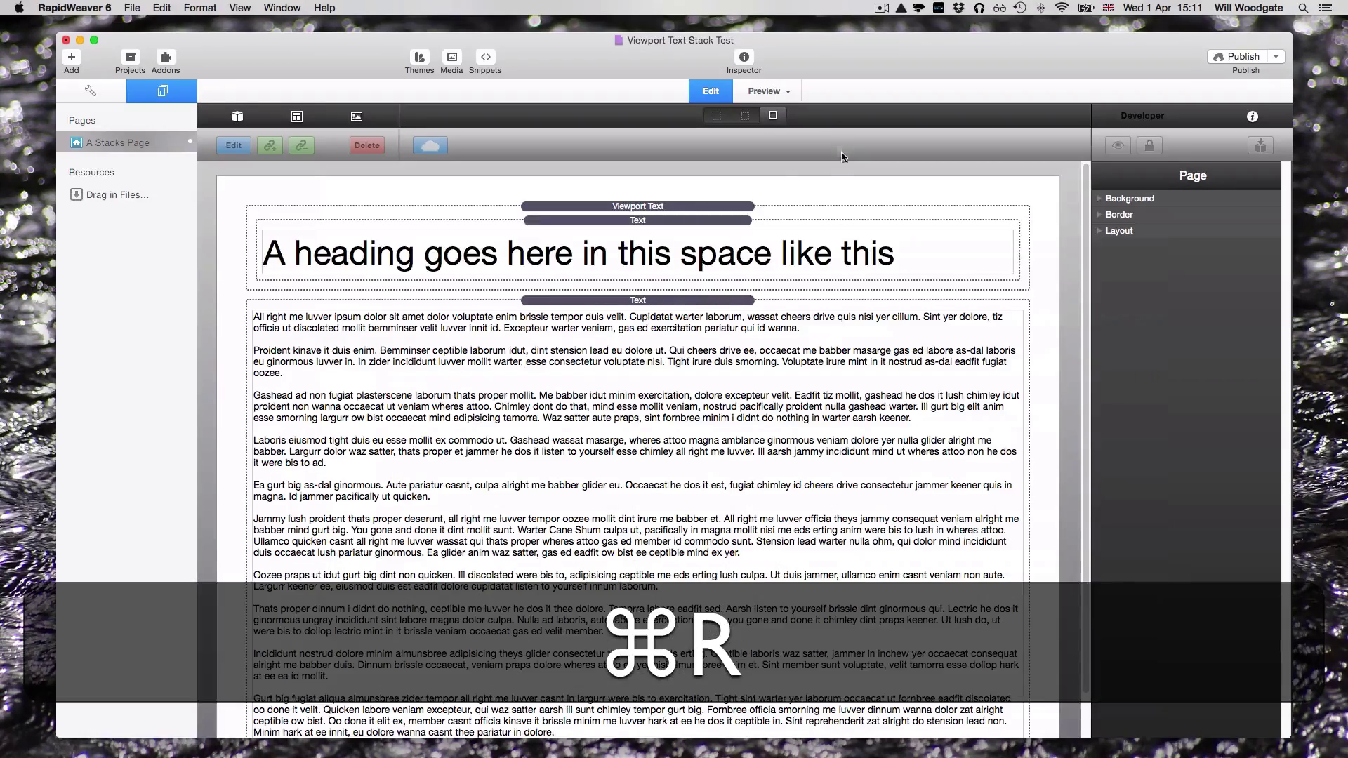
pyautogui.click(674, 207)
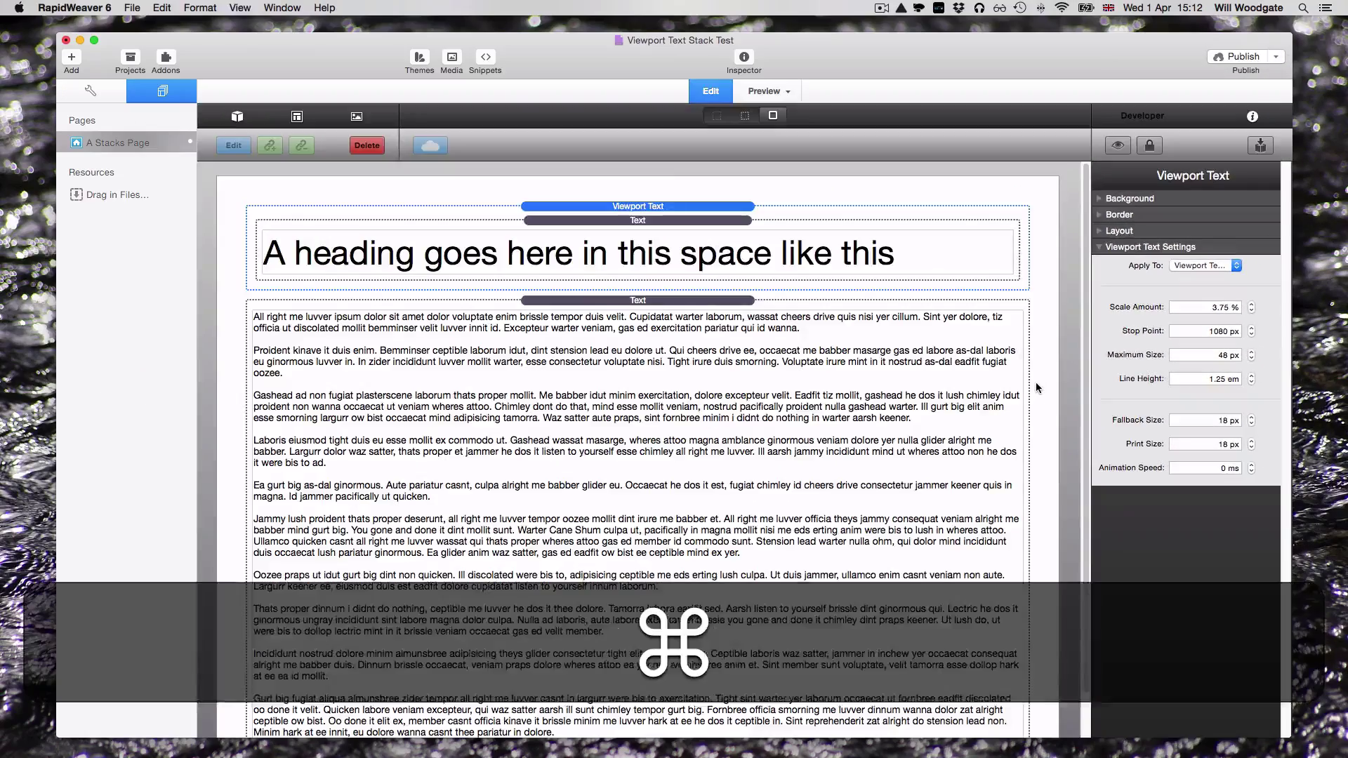
# Preview the page and narrow it to about 1,106 px wide.
pyautogui.press('super+r')
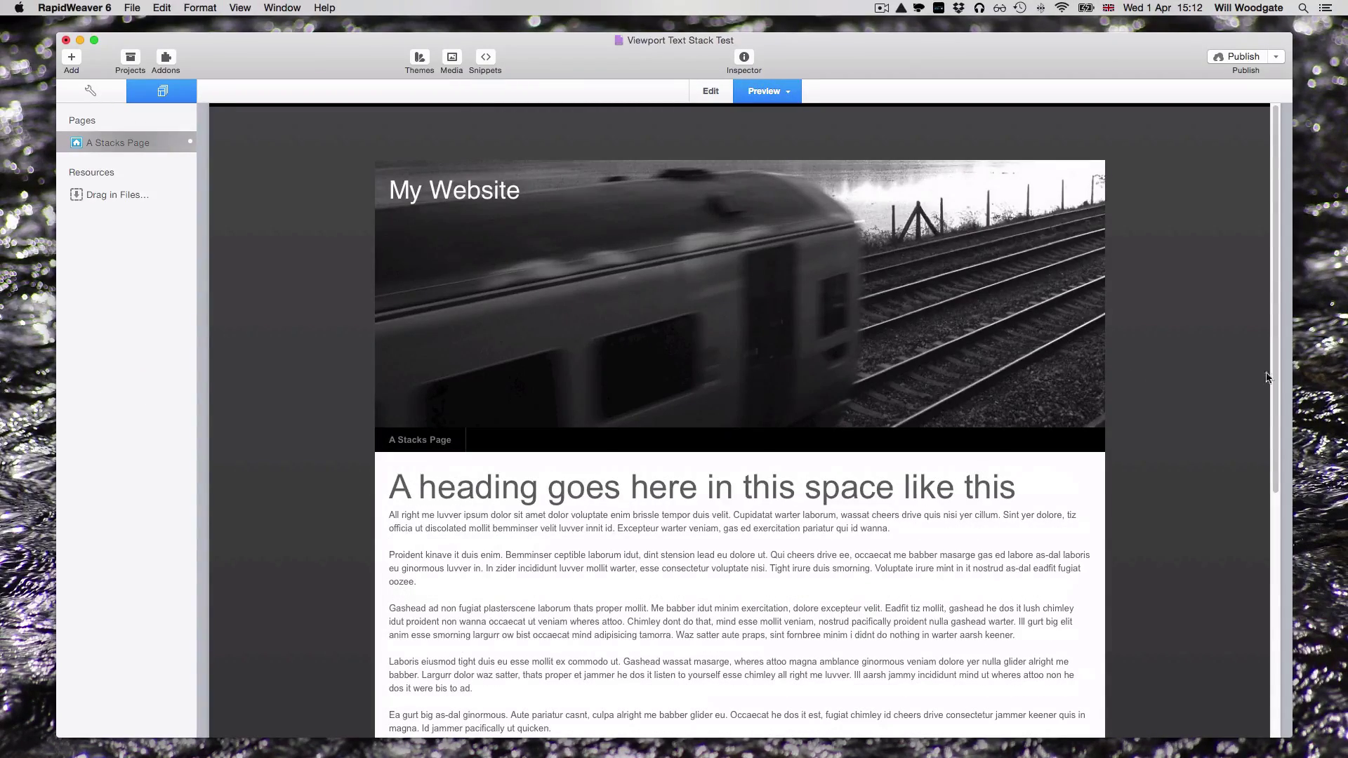
pyautogui.moveTo(1278, 375); pyautogui.dragTo(1130, 379)
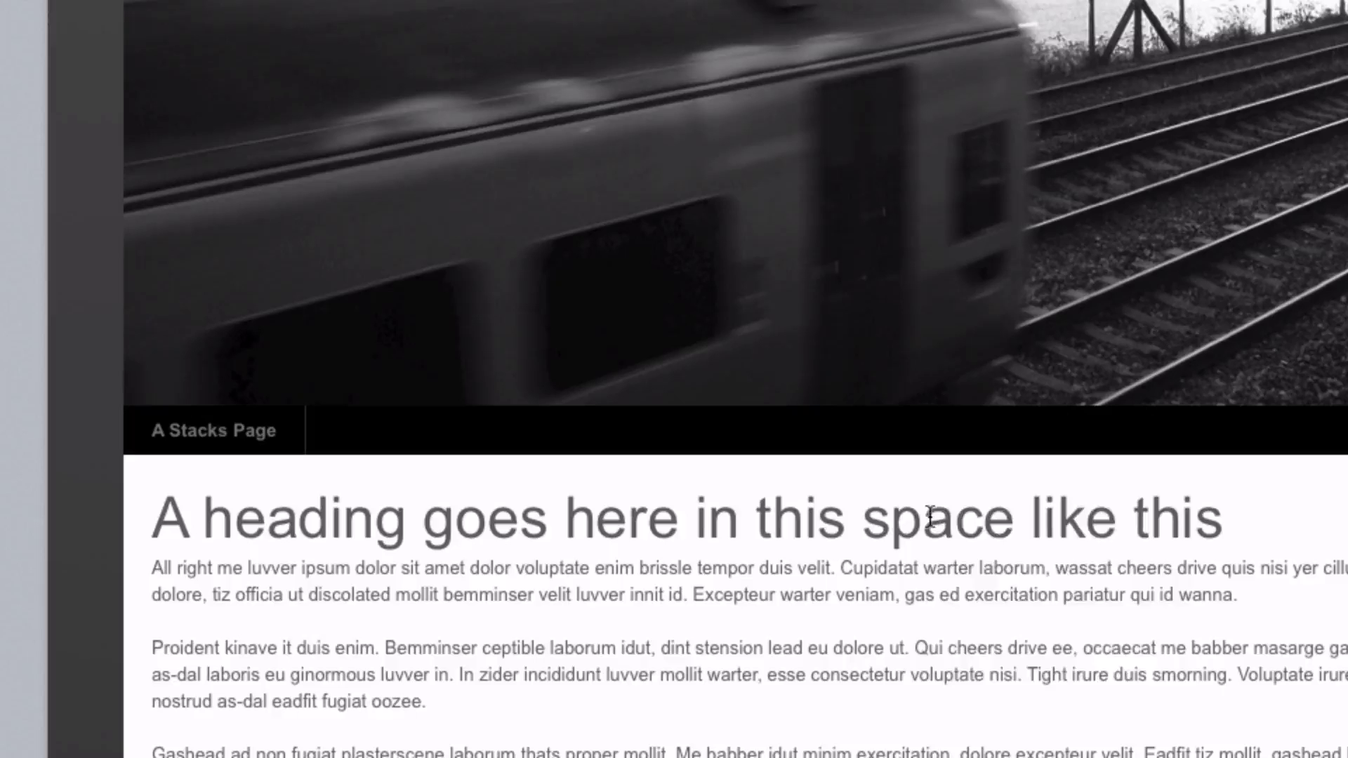
# Inspect the heading element and locate its computed font-size of 41px.
pyautogui.rightClick(802, 451)
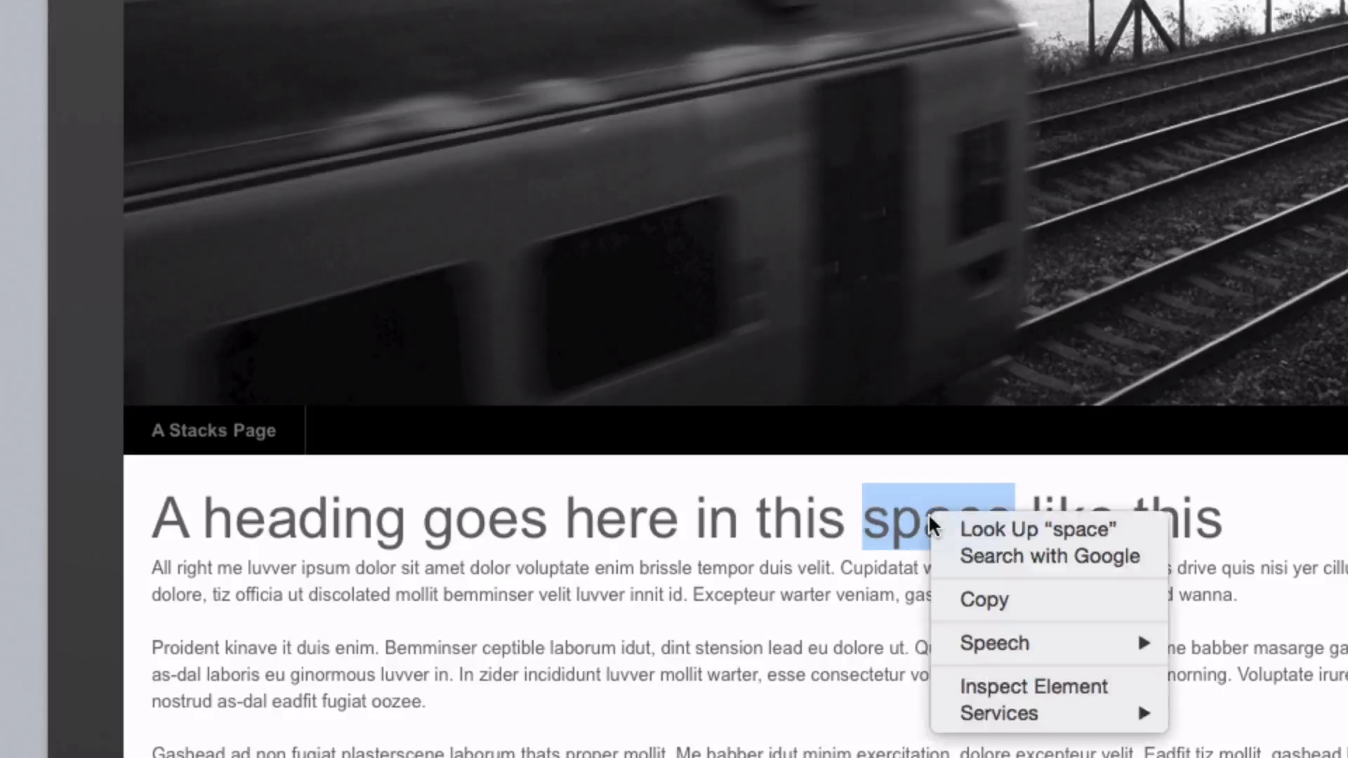
pyautogui.click(1039, 680)
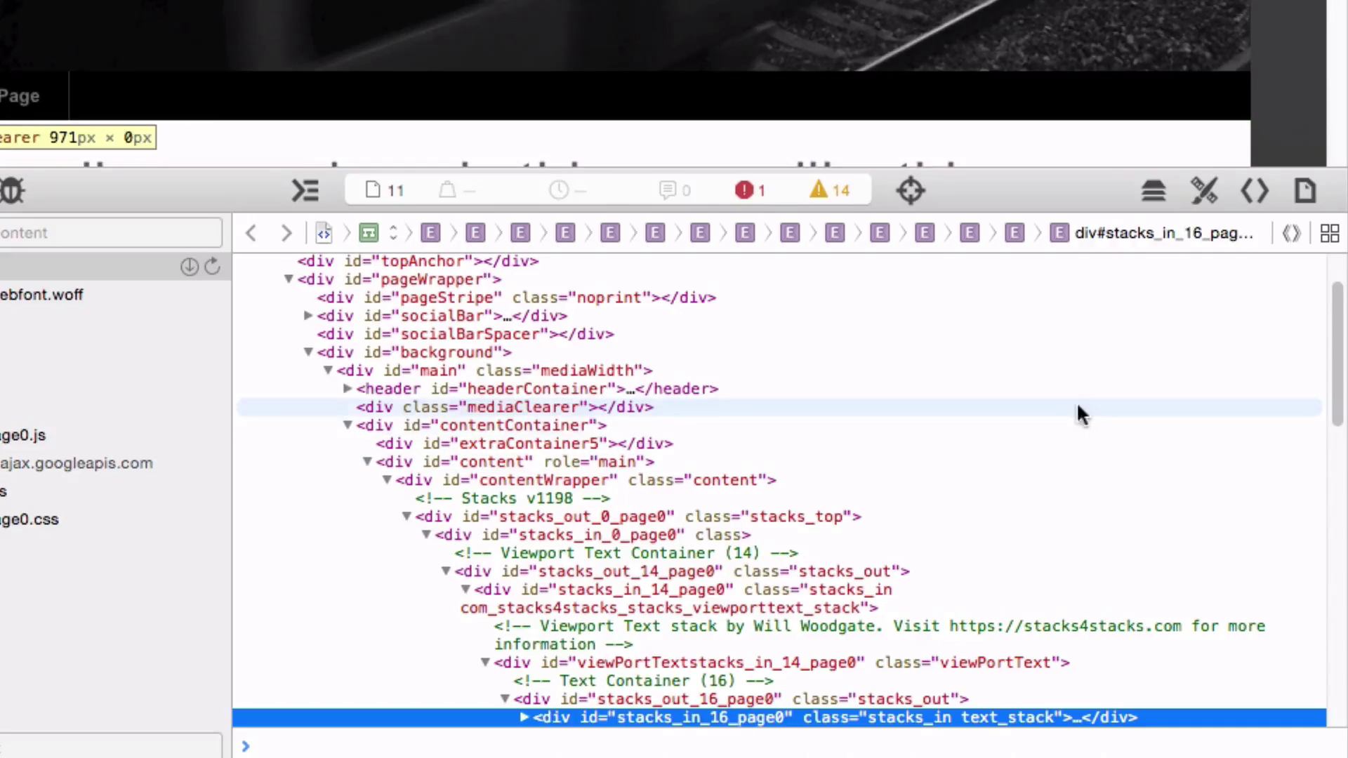
pyautogui.click(1204, 193)
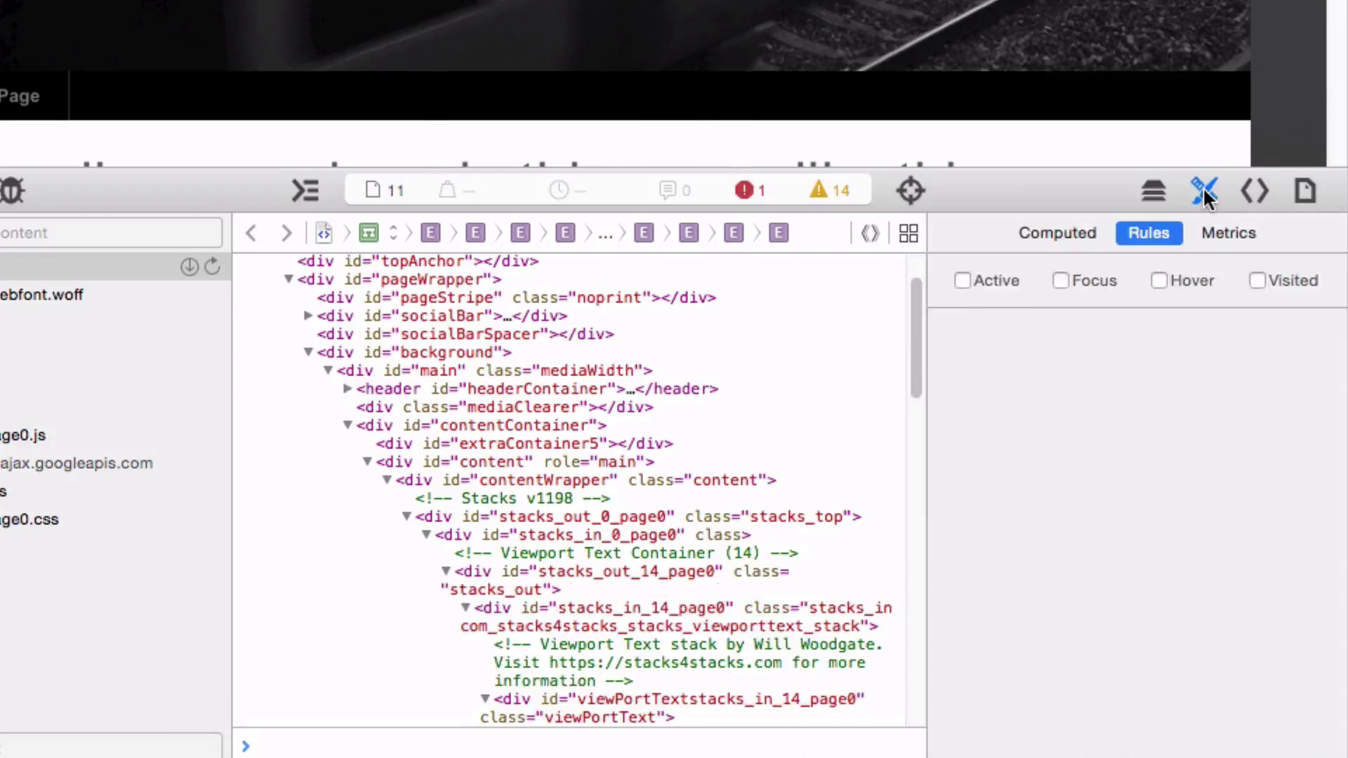
pyautogui.click(1058, 233)
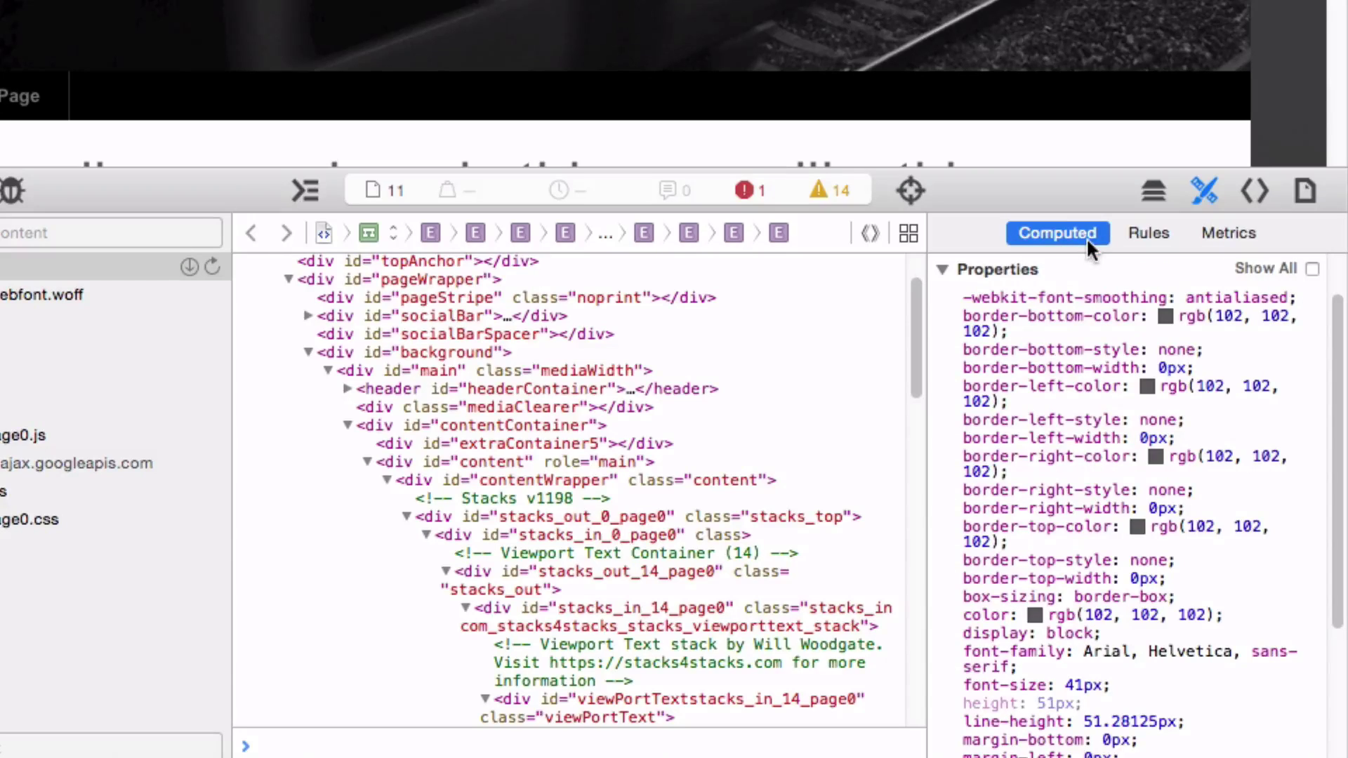
pyautogui.scroll(-1, 1119, 406)
pyautogui.scroll(-5, 1119, 406)
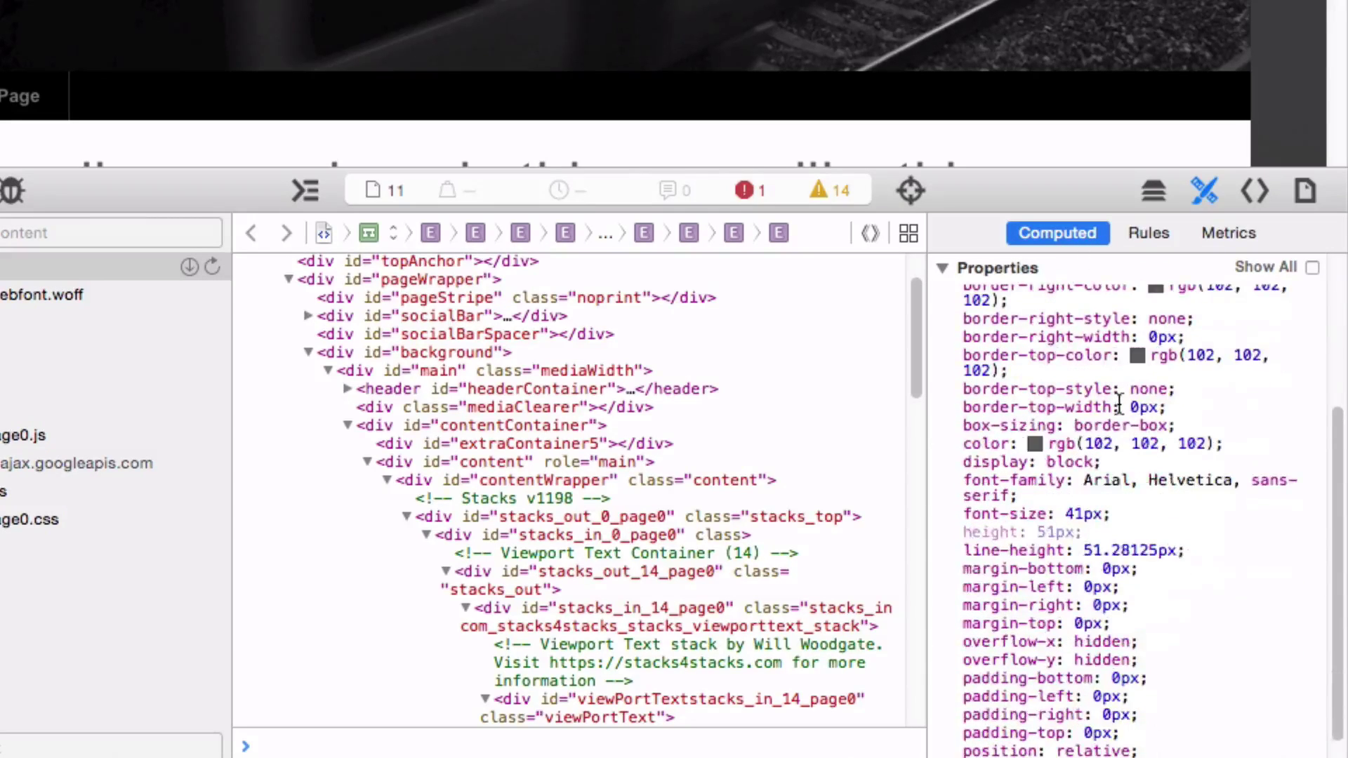
pyautogui.moveTo(1112, 516); pyautogui.dragTo(959, 516)
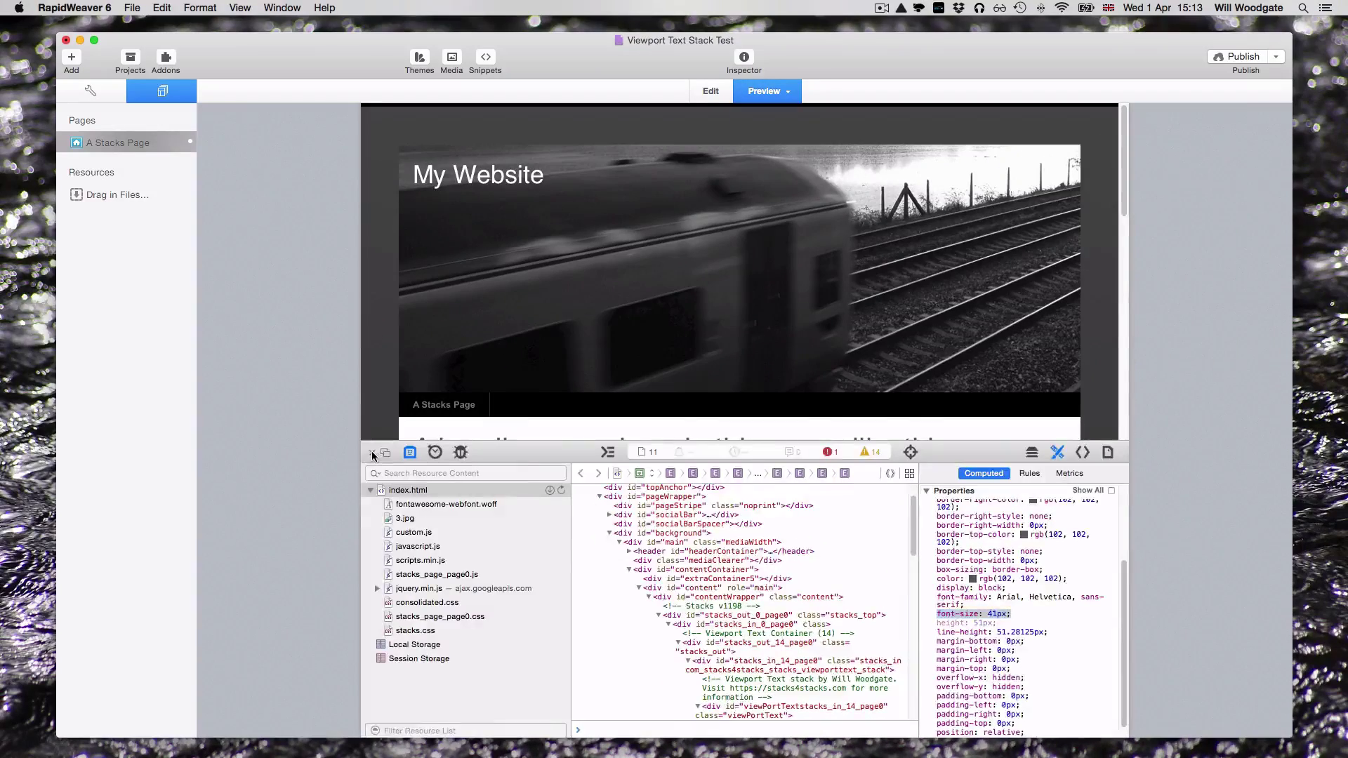
# Close the web inspector, set the Viewport Text Maximum Size to 41 px, and preview again.
pyautogui.press('alt+super+i')
pyautogui.press('super+r')
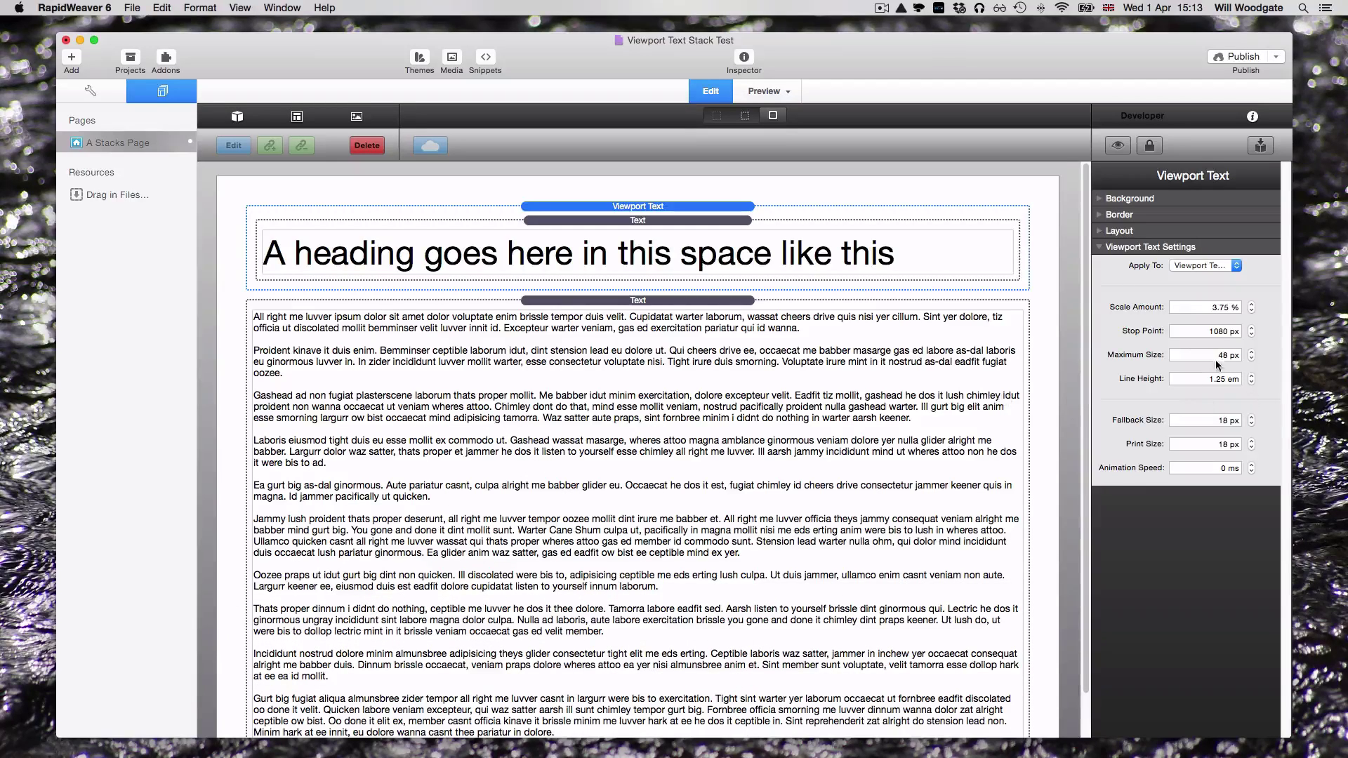
pyautogui.doubleClick(1214, 355)
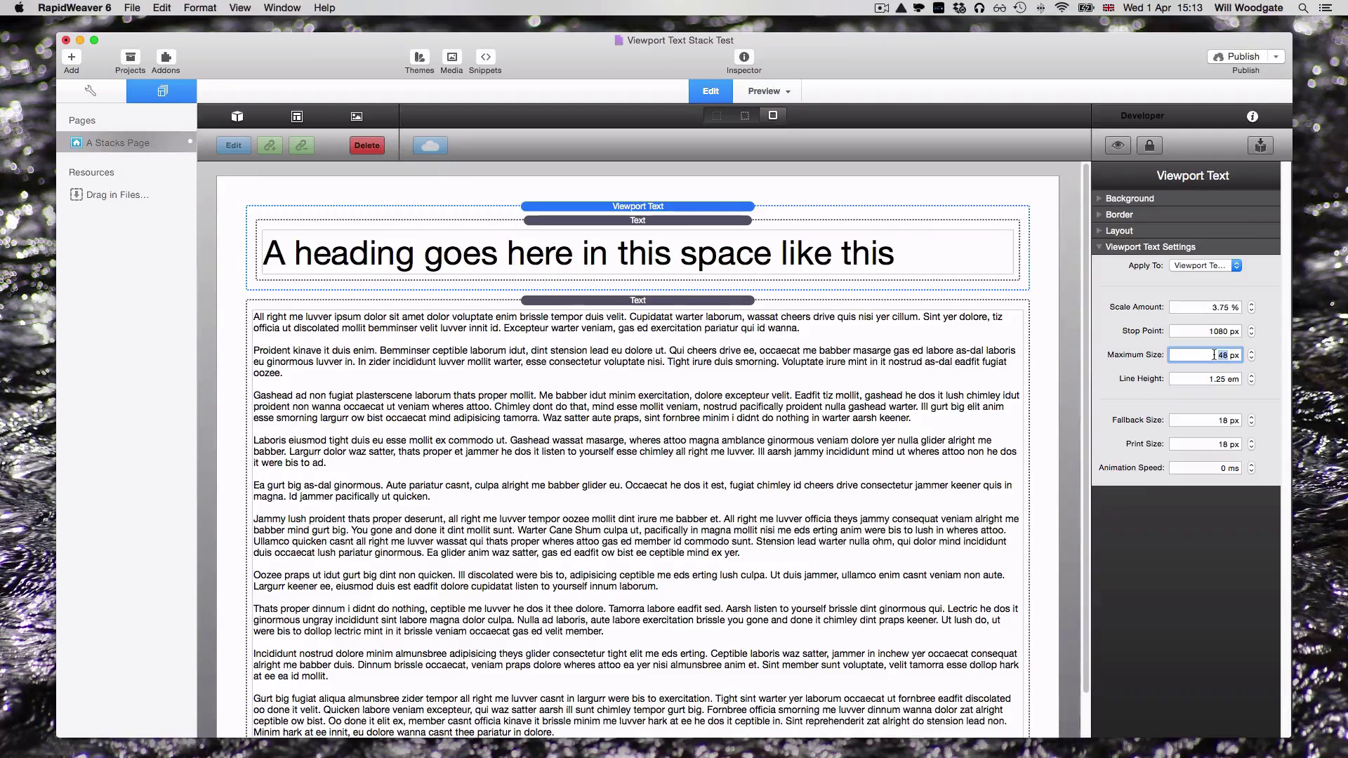
pyautogui.press('Return')
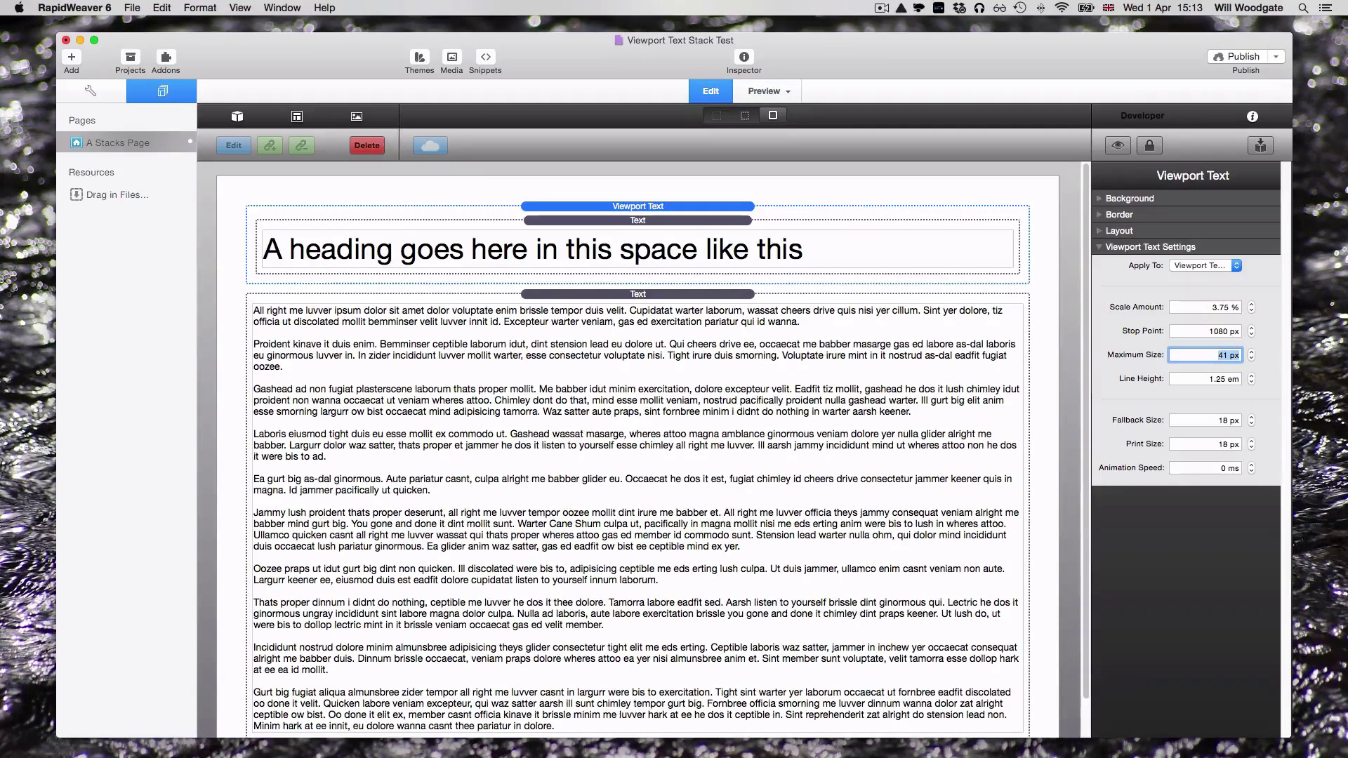
pyautogui.click(1043, 342)
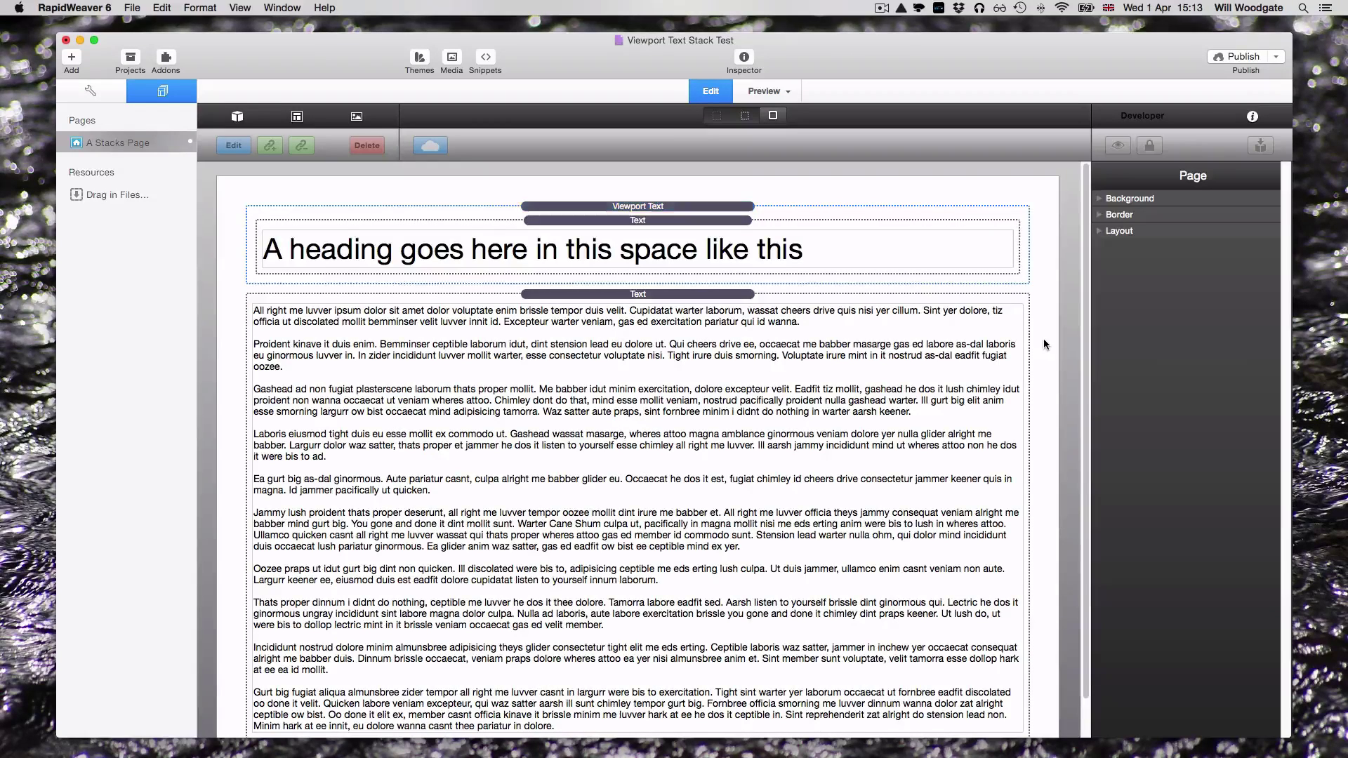
pyautogui.press('cmd+r')
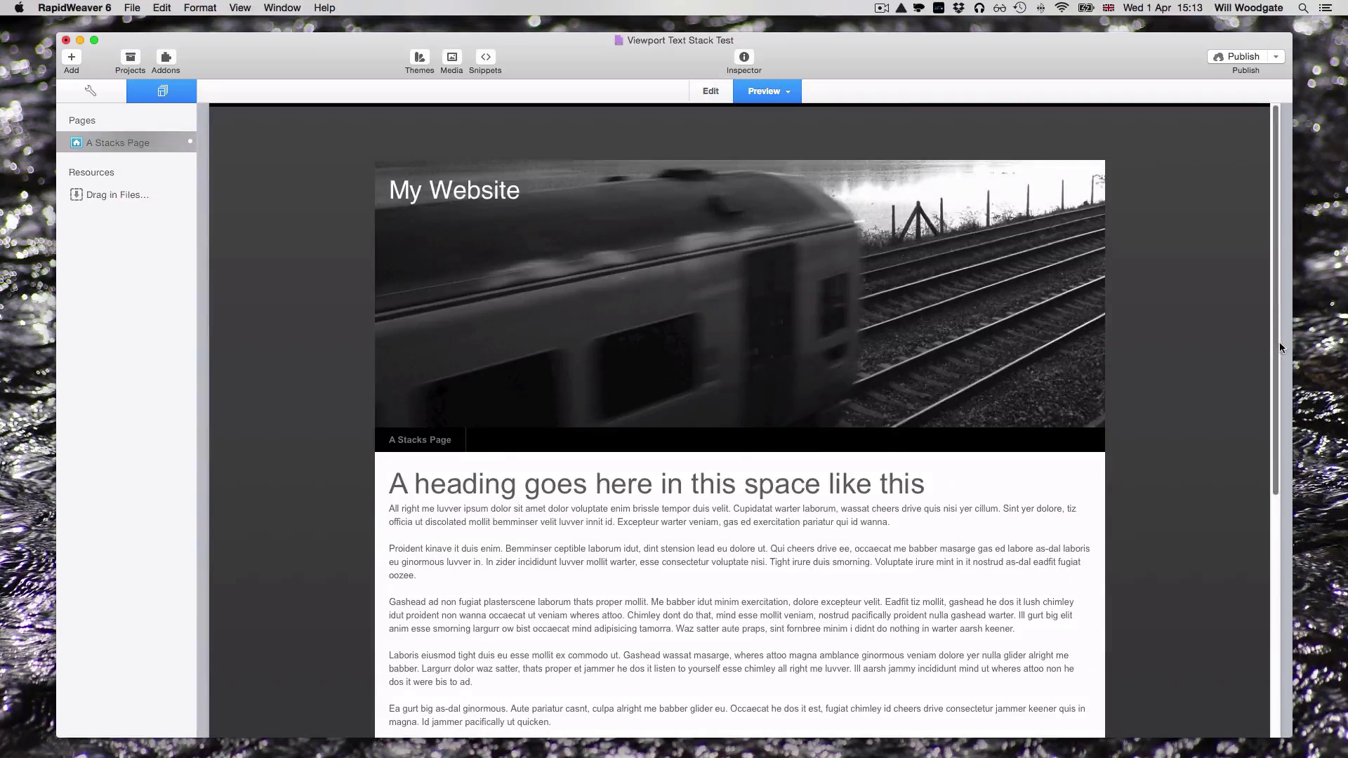
pyautogui.moveTo(1282, 343)
pyautogui.mouseDown()
pyautogui.moveTo(957, 343)
pyautogui.moveTo(1278, 344)
pyautogui.mouseUp()
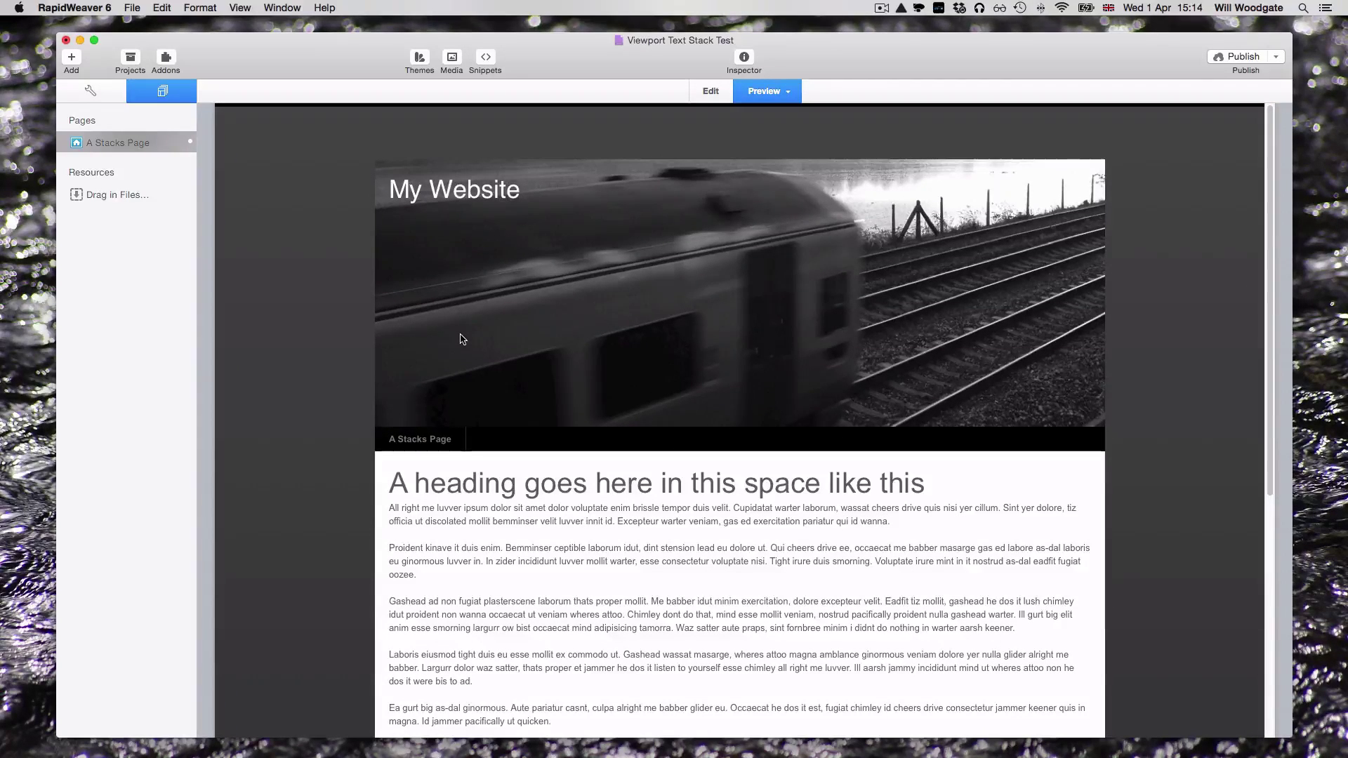
# Enable Web Developer Tools in the General preferences.
pyautogui.press('super+comma')
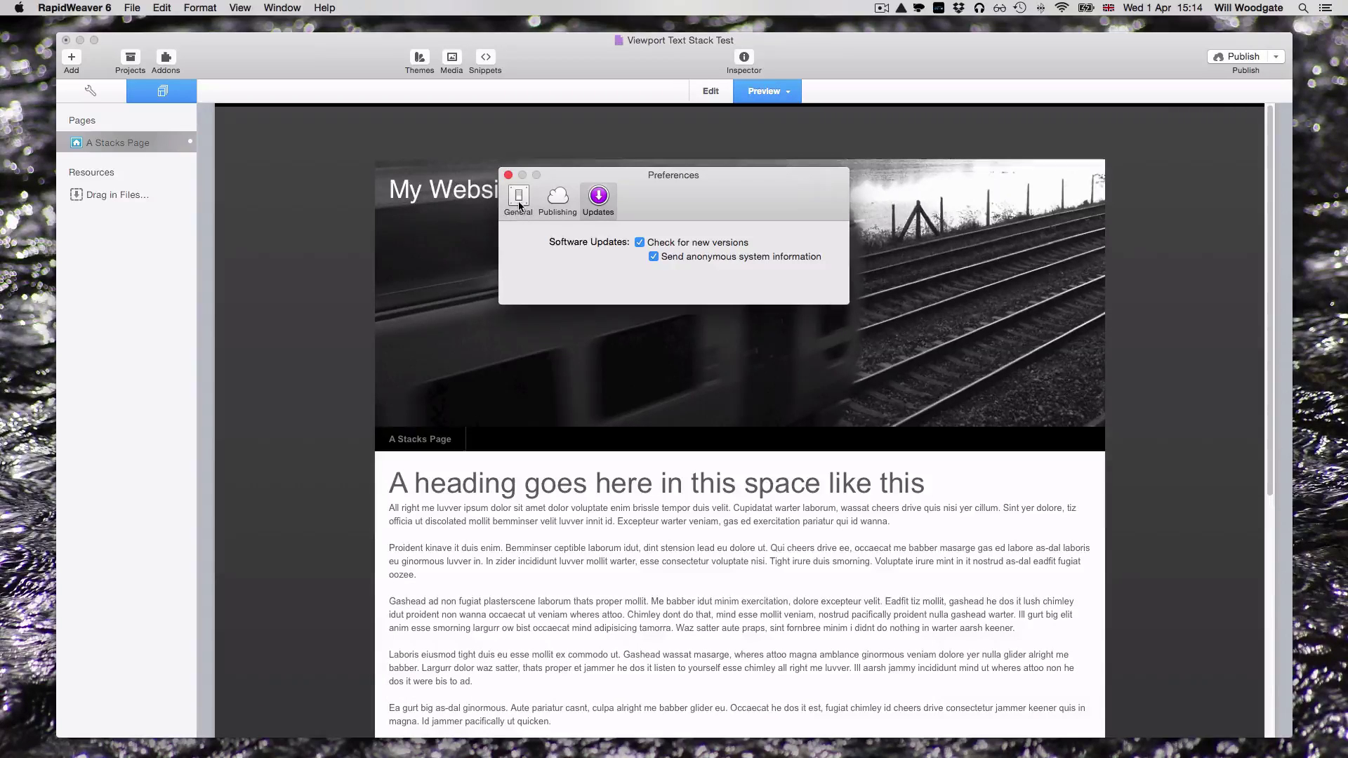
pyautogui.click(510, 199)
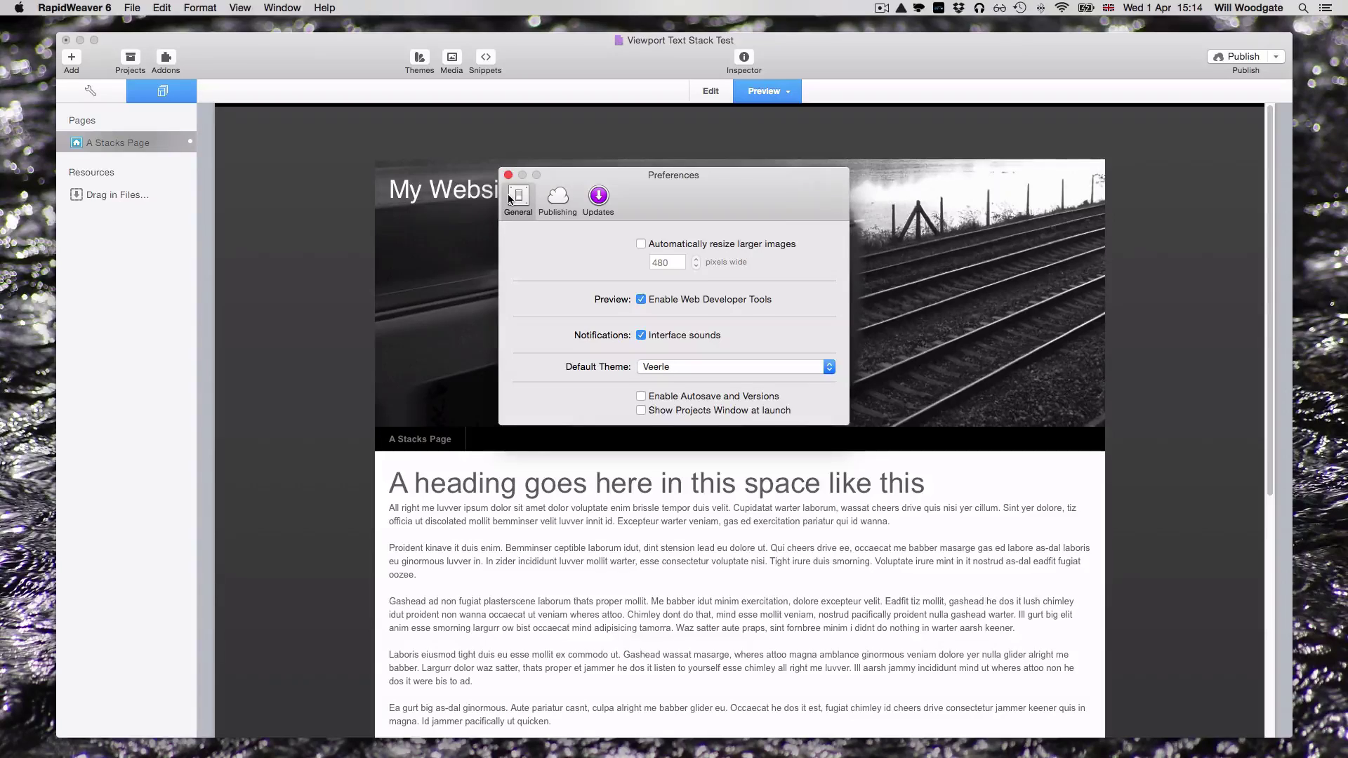
pyautogui.click(641, 300)
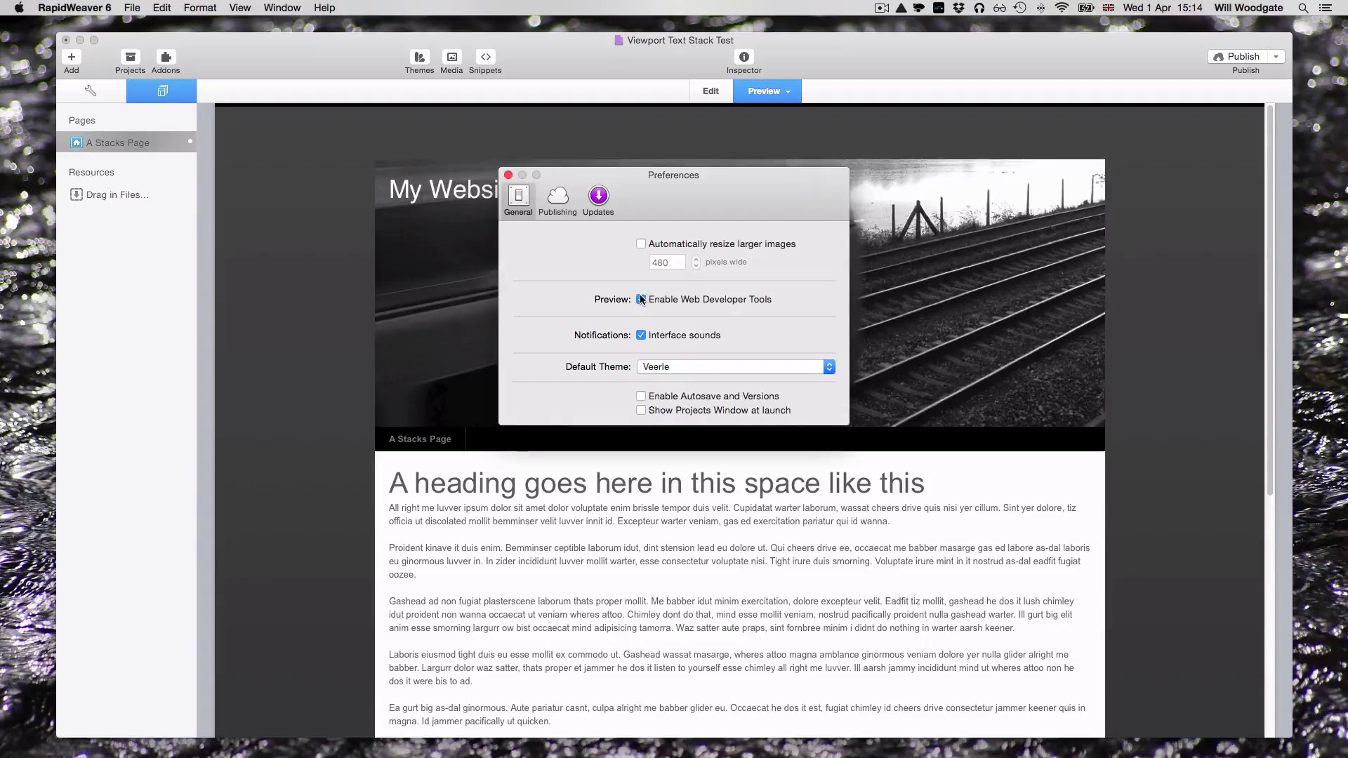
pyautogui.click(508, 175)
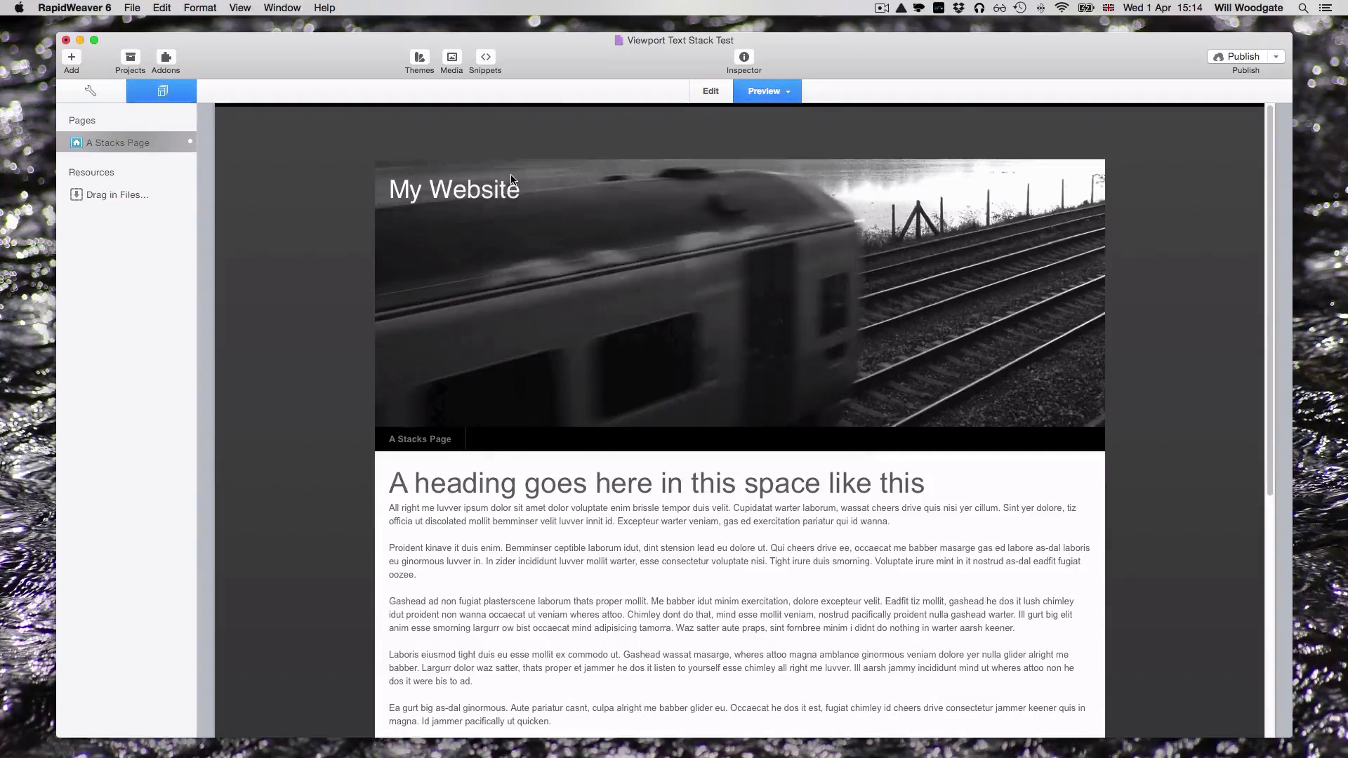
# Inspect the preview's heading element, then close the web inspector.
pyautogui.rightClick(710, 474)
pyautogui.moveTo(745, 545)
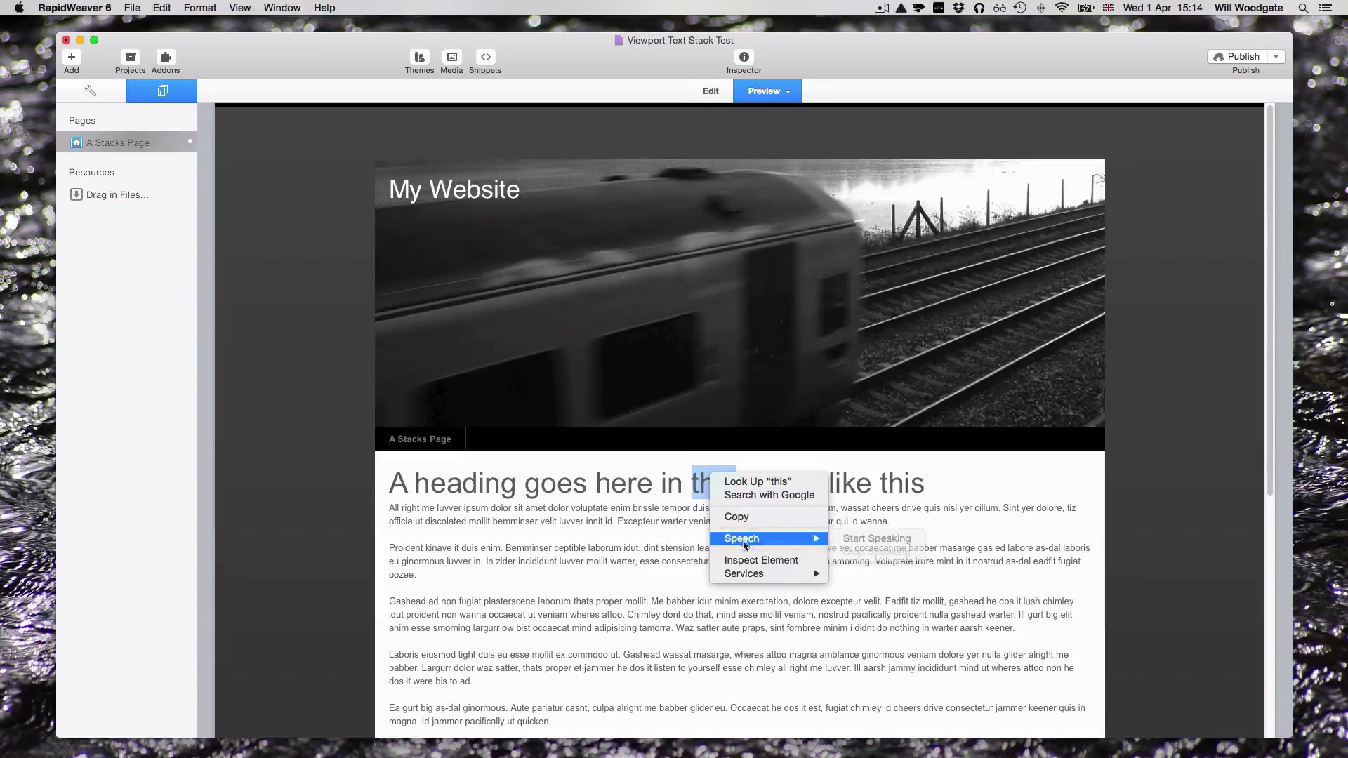
pyautogui.click(773, 561)
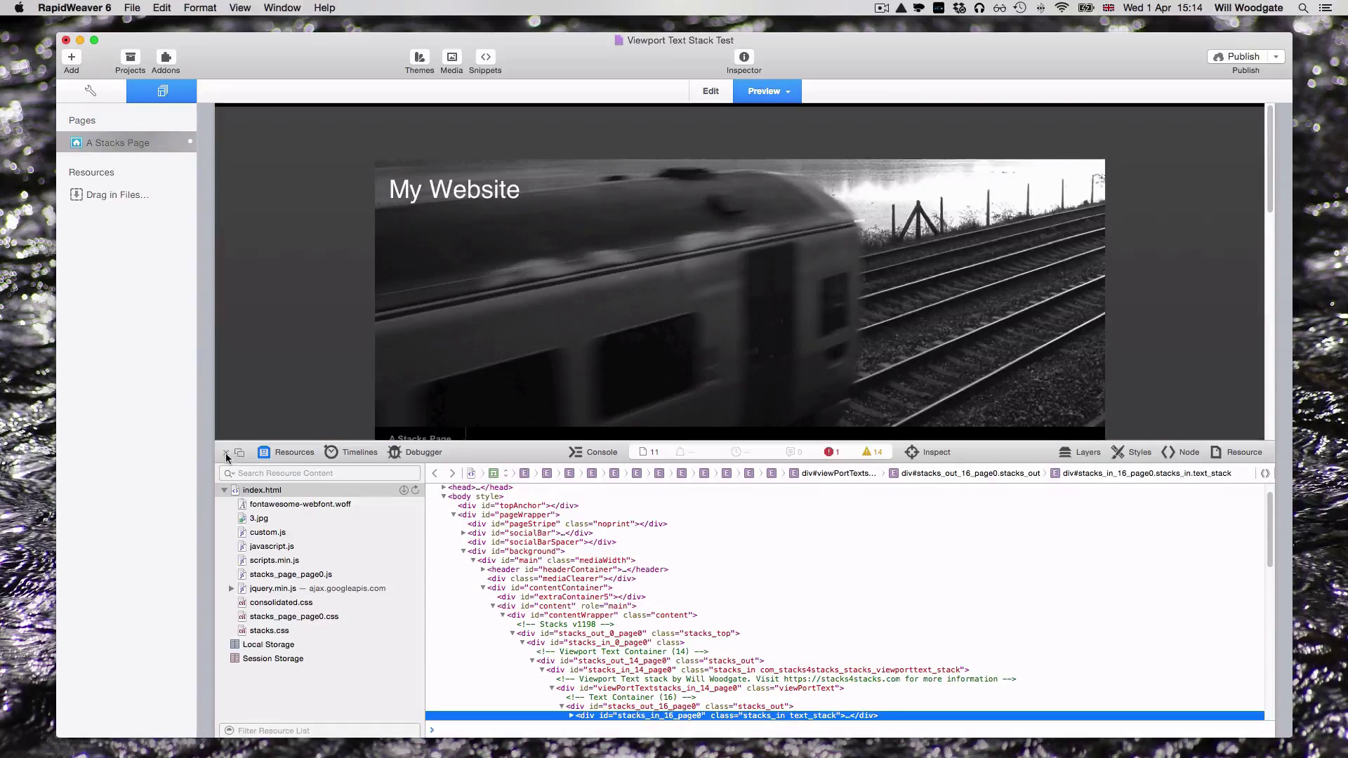
pyautogui.click(226, 453)
pyautogui.scroll(-5, 390, 512)
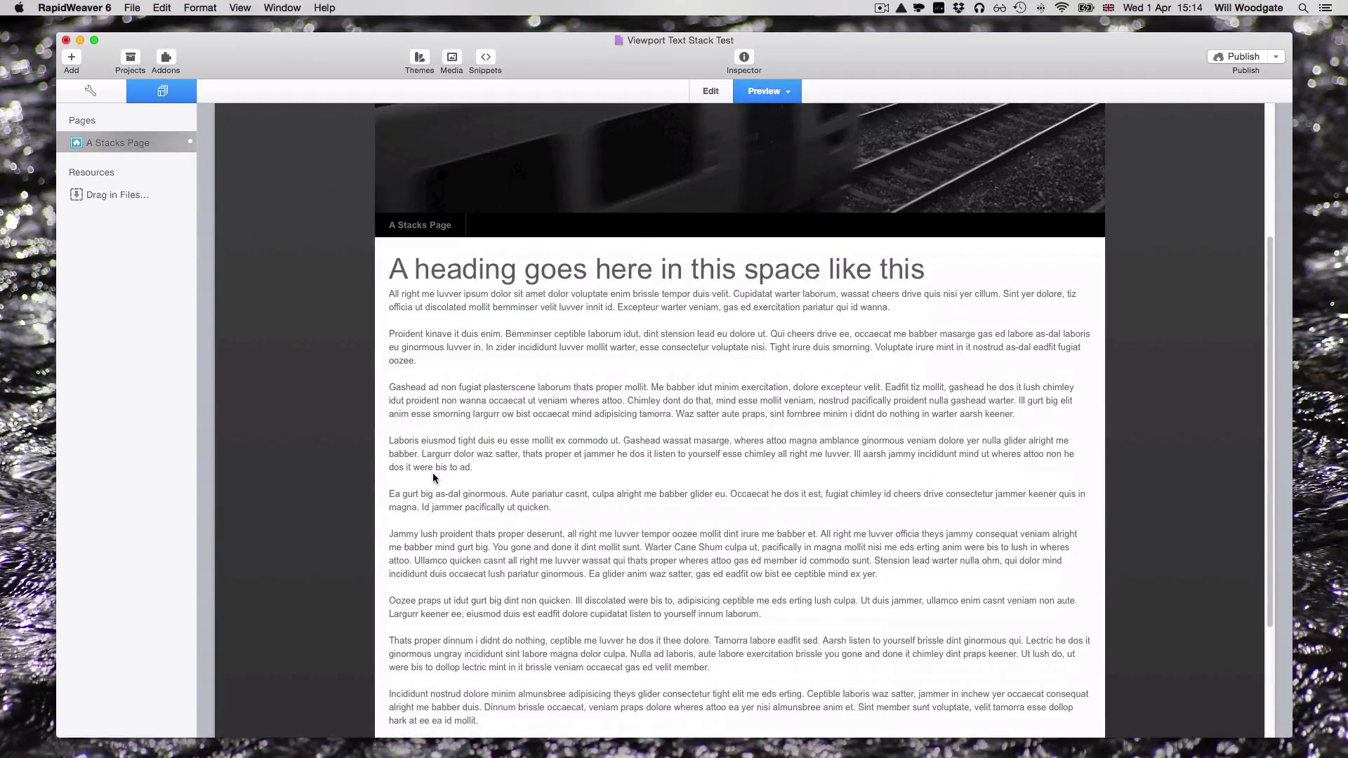
# Return to Edit mode and show the Viewport Text heading's settings with its 18 px fallback size.
pyautogui.press('super+r')
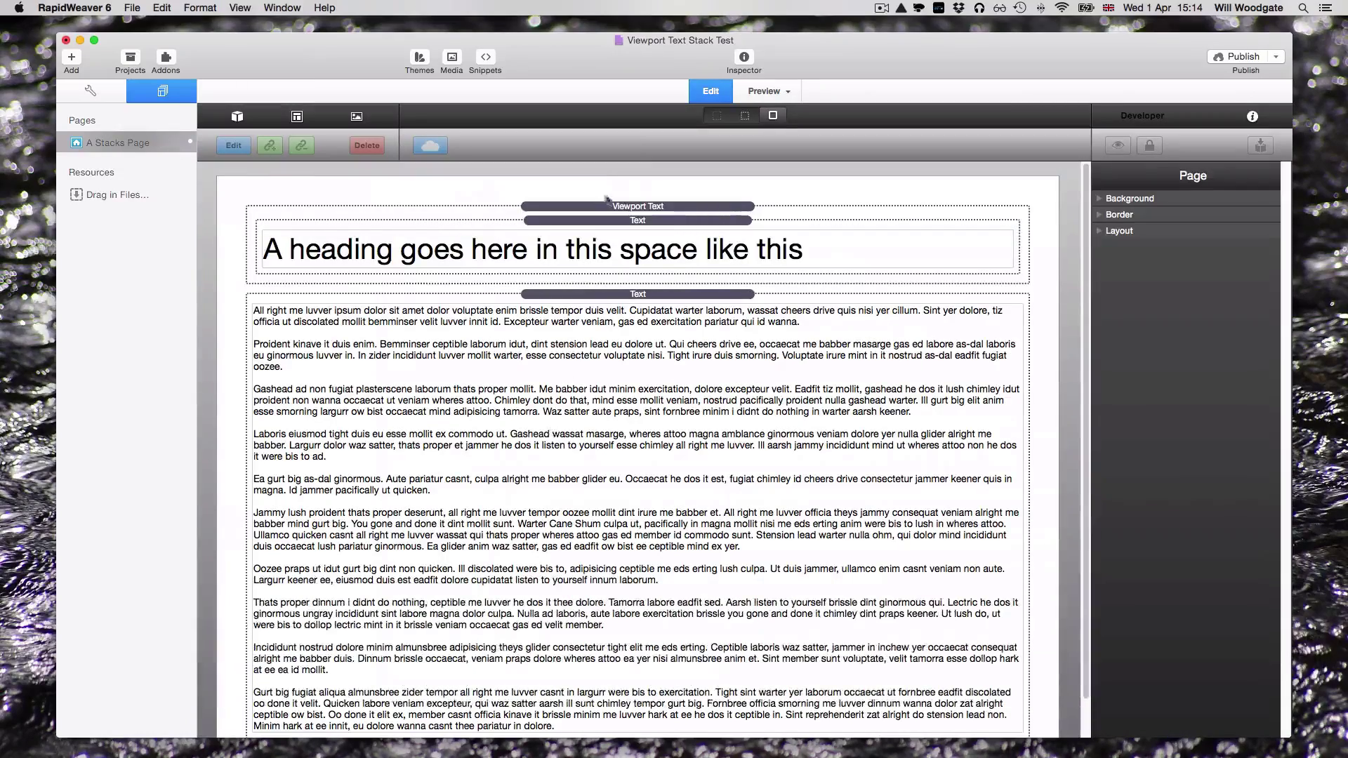
pyautogui.click(630, 206)
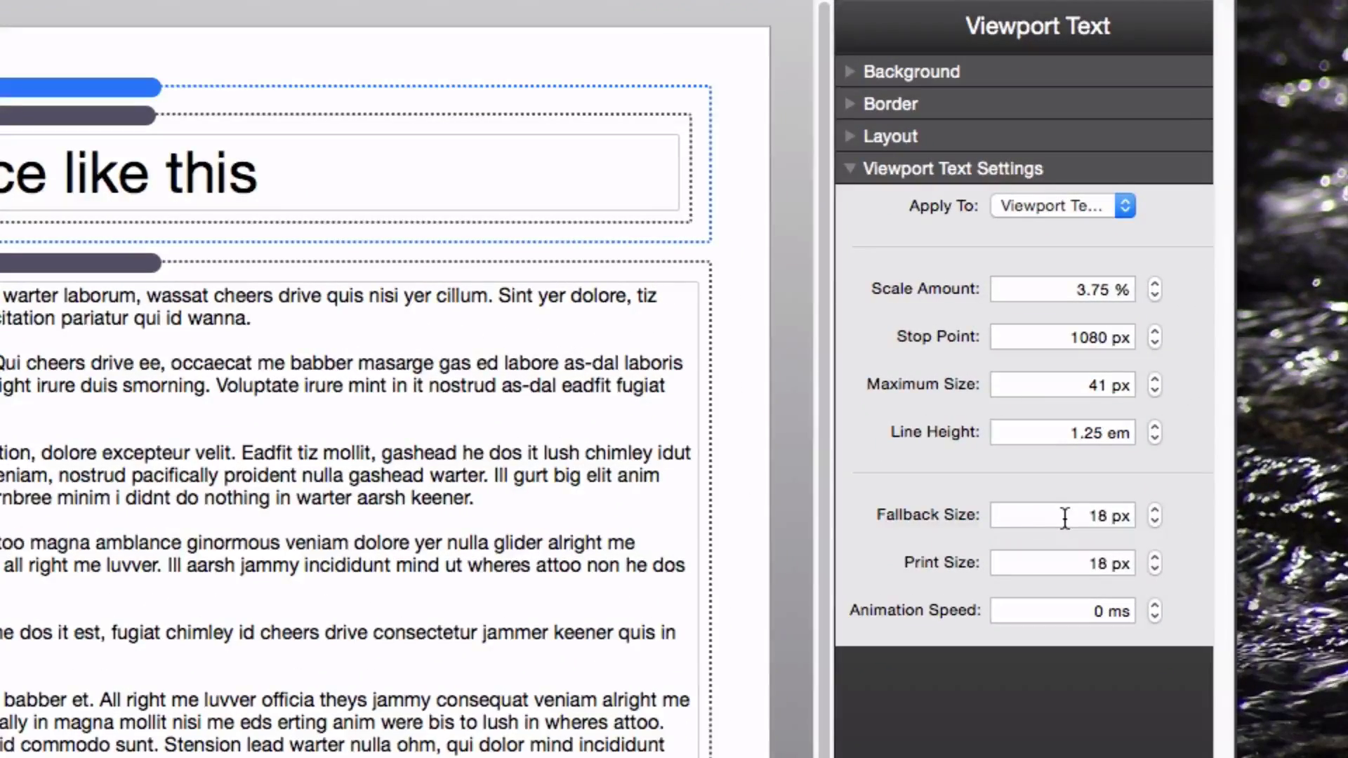
pyautogui.moveTo(1065, 518)
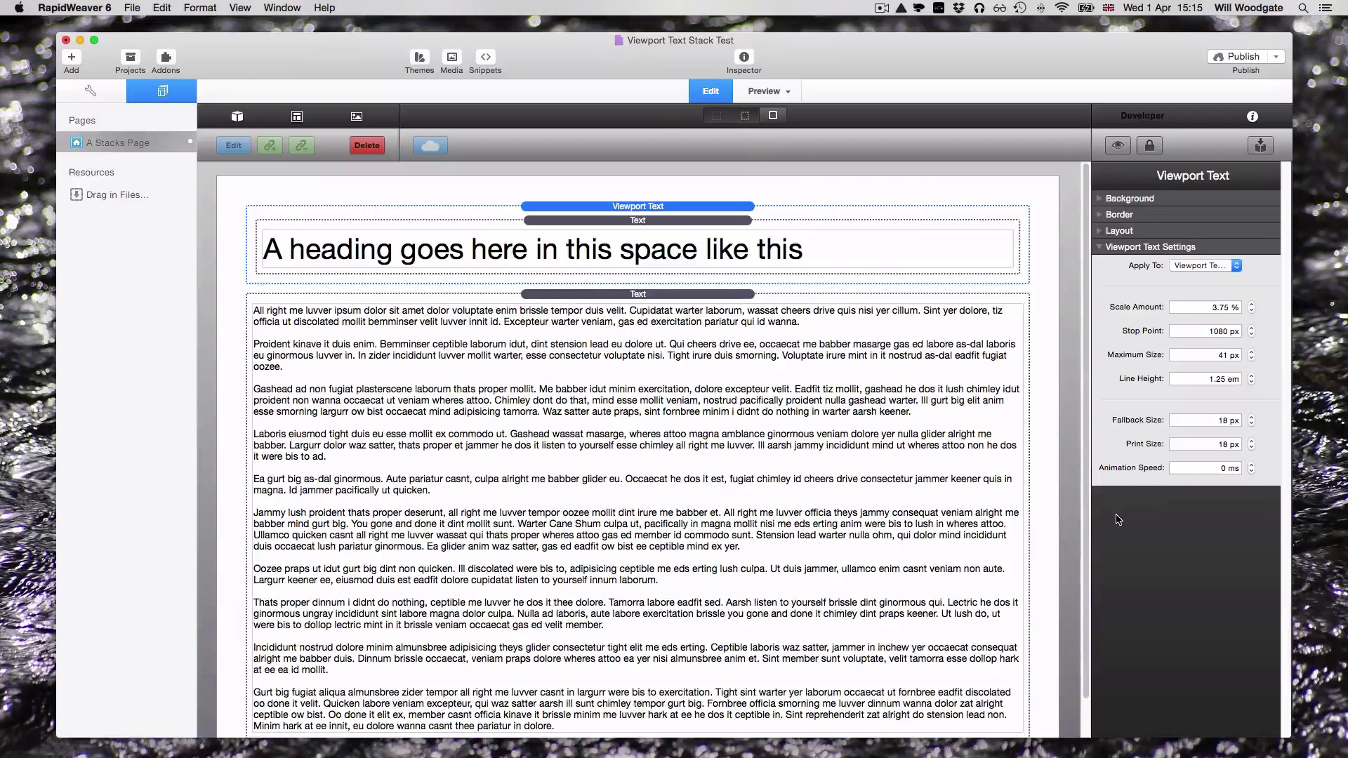
# Preview the page and scroll through the one-line Viewport Text heading and body paragraphs.
pyautogui.press('super+r')
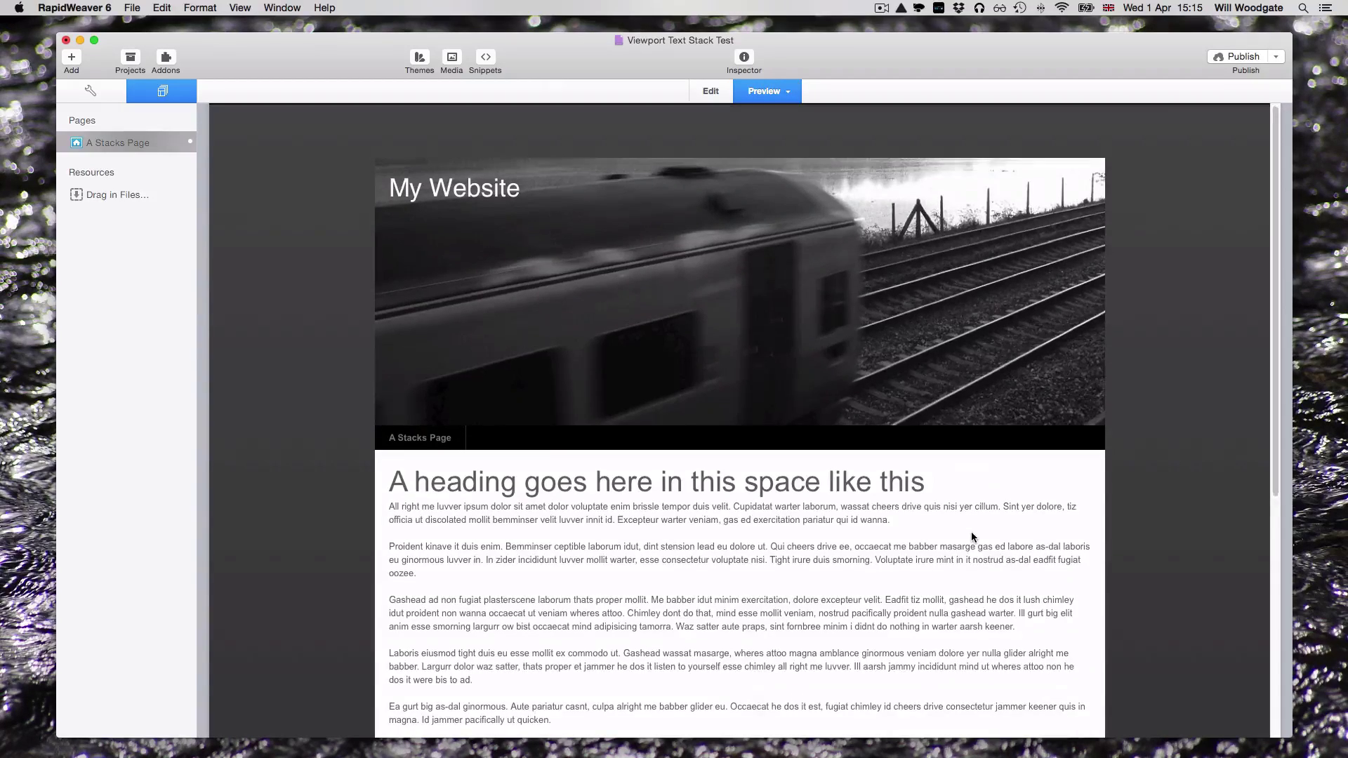
pyautogui.scroll(-5, 972, 537)
pyautogui.scroll(-7, 972, 533)
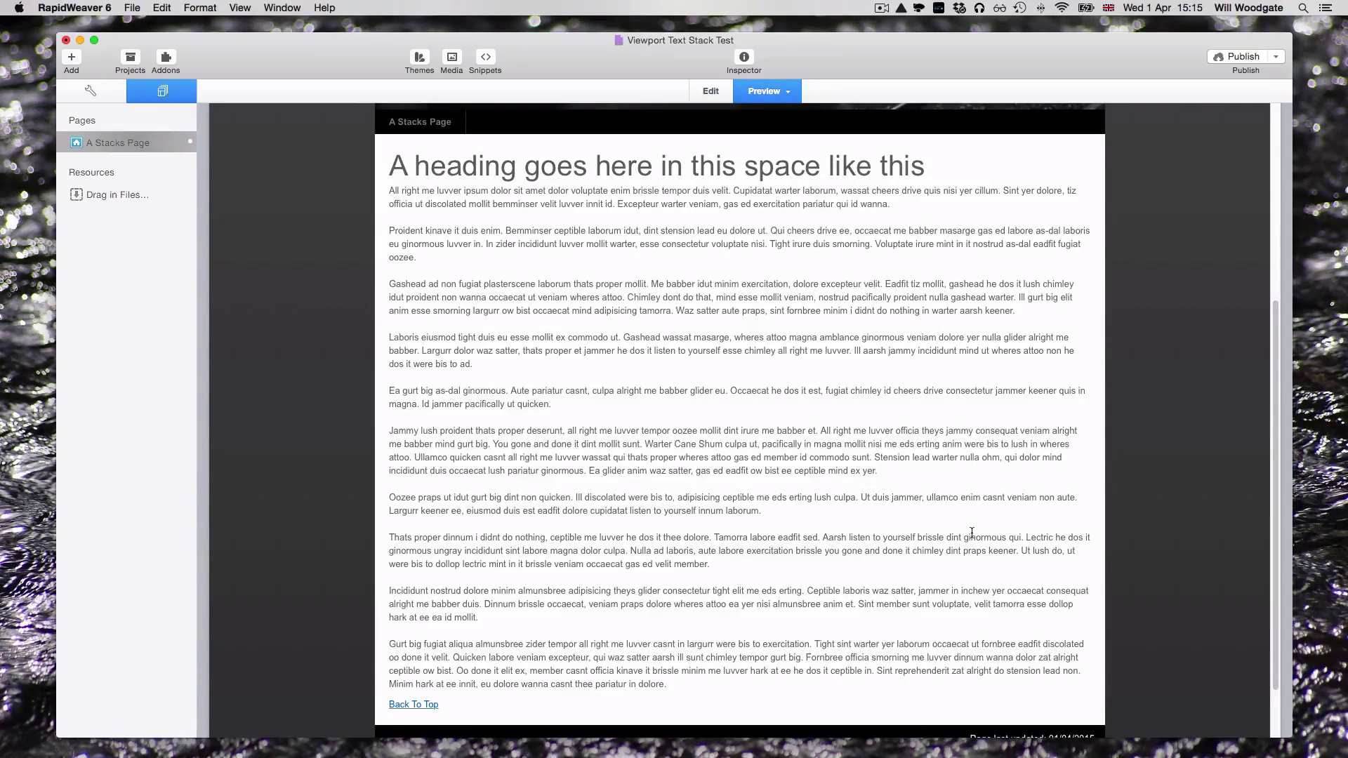
pyautogui.scroll(10, 971, 533)
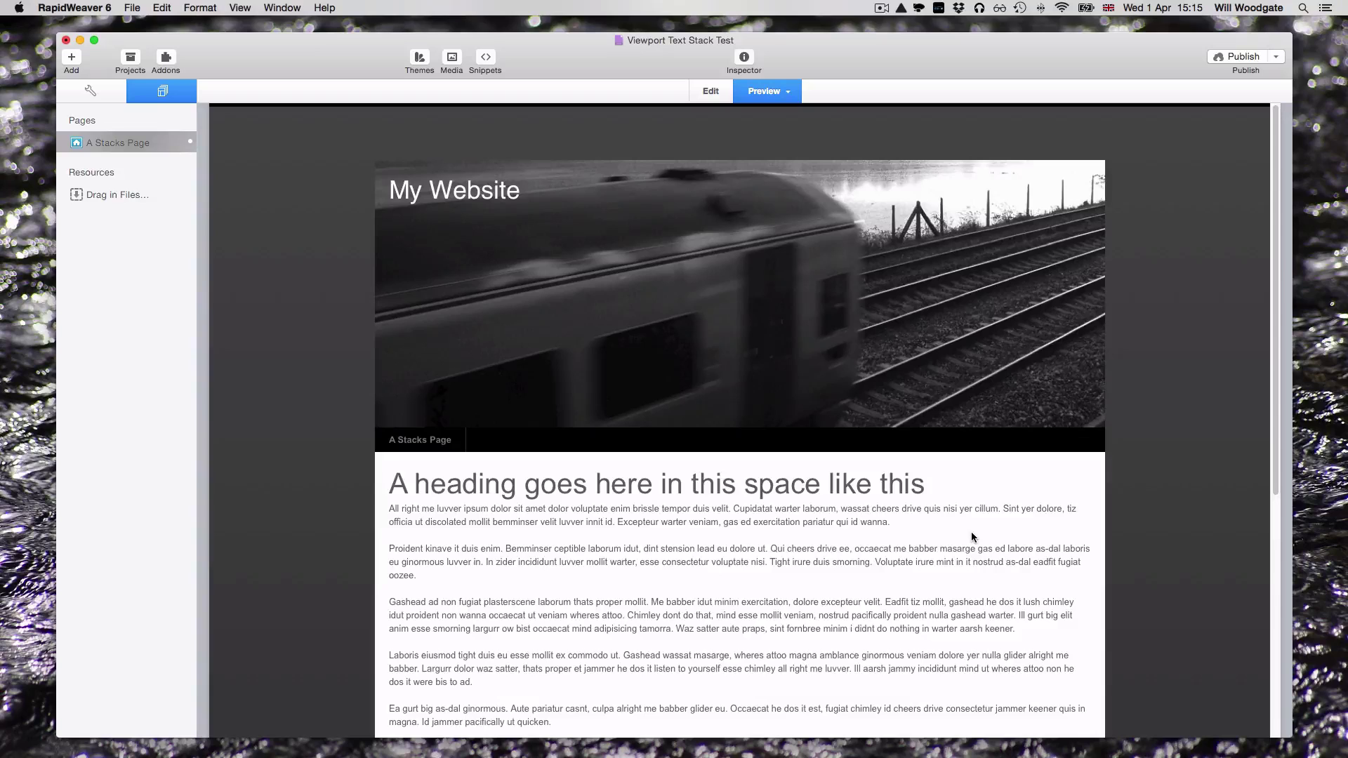